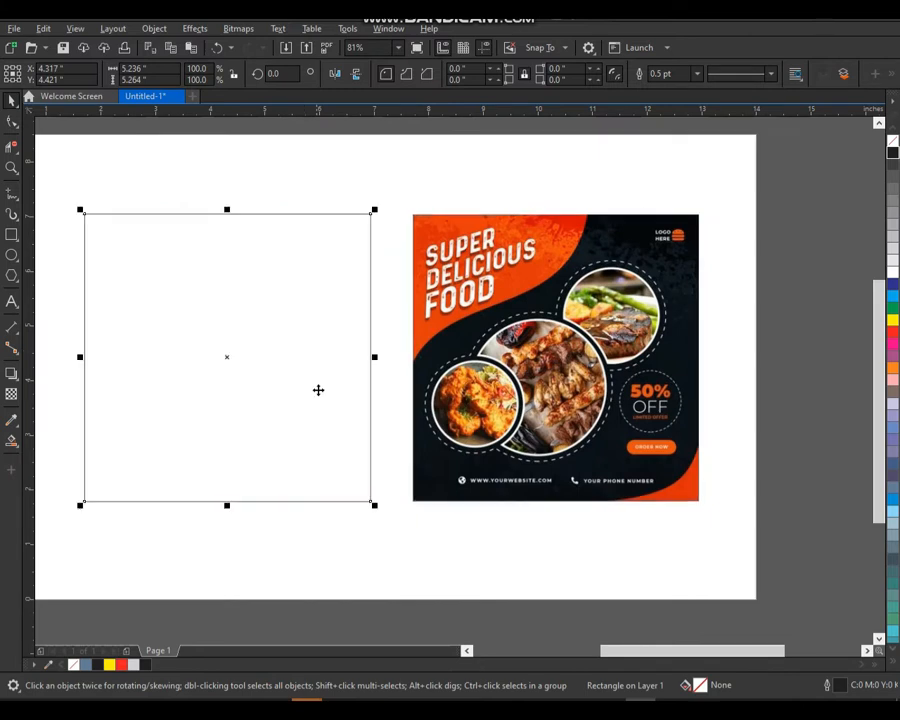
Fill the empty square with the dark background colour (#091114) sampled from the reference flyer.
left_click(17, 420)
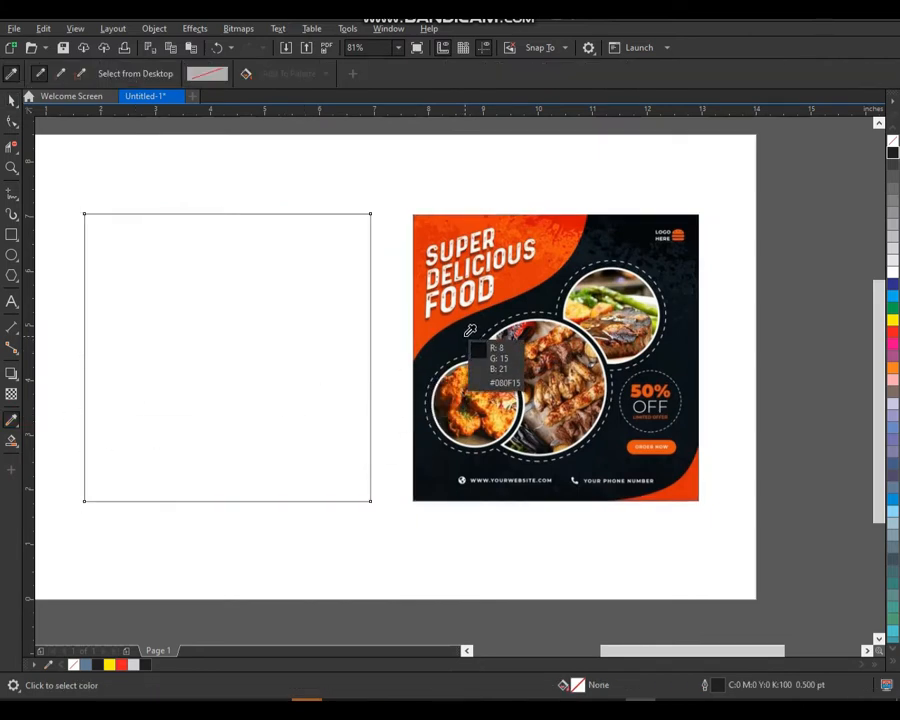
left_click(468, 332)
left_click(315, 357)
key("space")
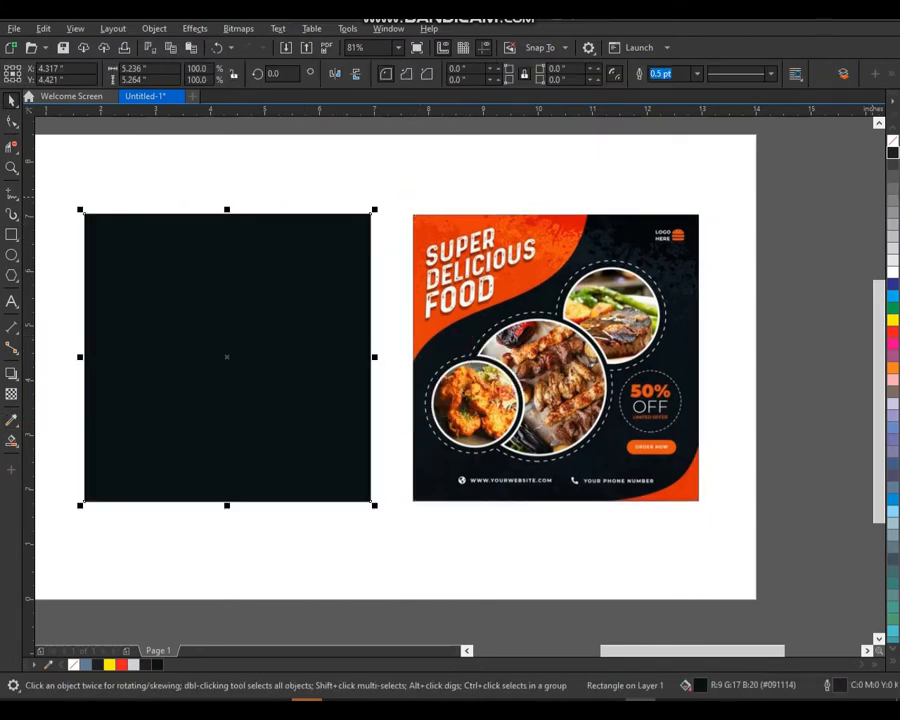
left_click(828, 176)
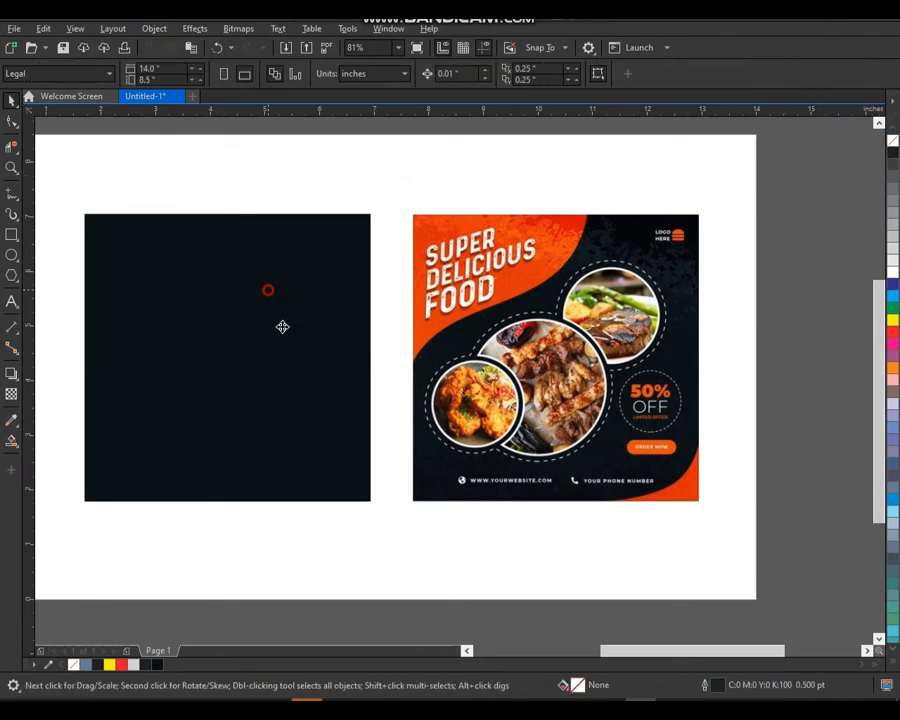
Make a copy of the dark square about 3.2 in wide at its upper-left corner, convert it to curves, delete its lower-right node and outline it white.
left_click(268, 295)
left_click_drag(373, 504, 264, 443)
key("ctrl+q")
key("F10")
key("Delete")
key("space")
right_click(891, 272)
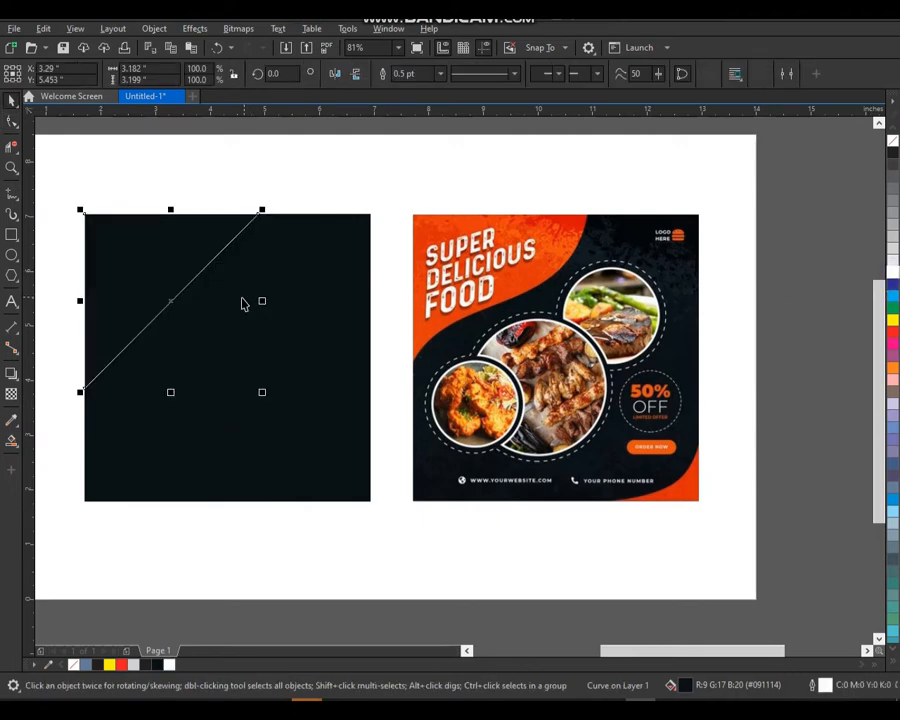
Bend the triangle's diagonal edge into an S-shaped curve like the reference and scale the shape down slightly from its upper-left corner.
key("space")
left_click(209, 264)
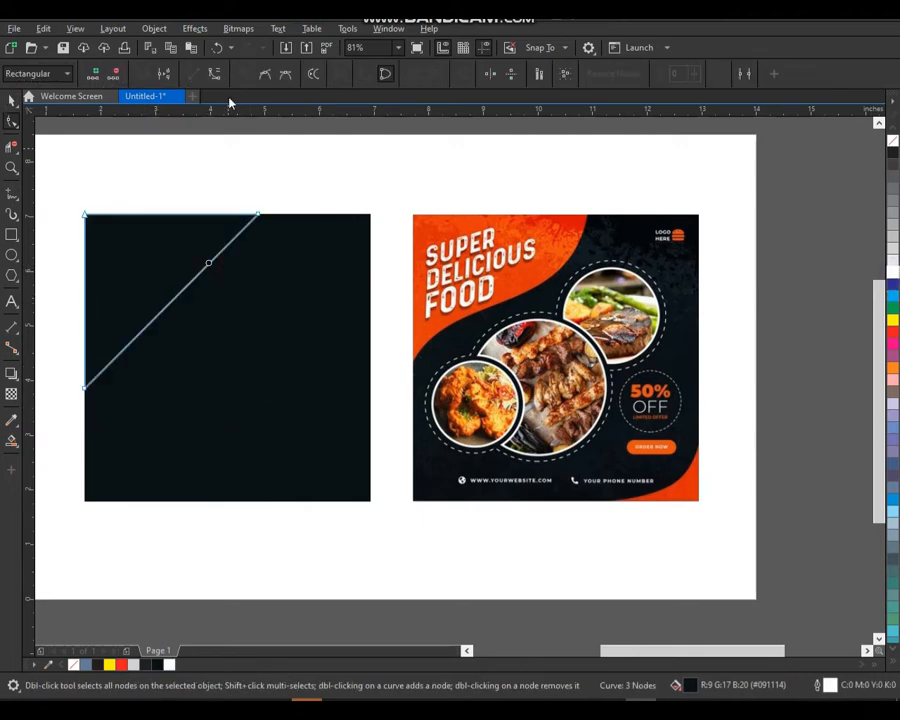
left_click_drag(202, 272, 251, 318)
left_click_drag(141, 328, 108, 296)
left_click_drag(251, 321, 267, 330)
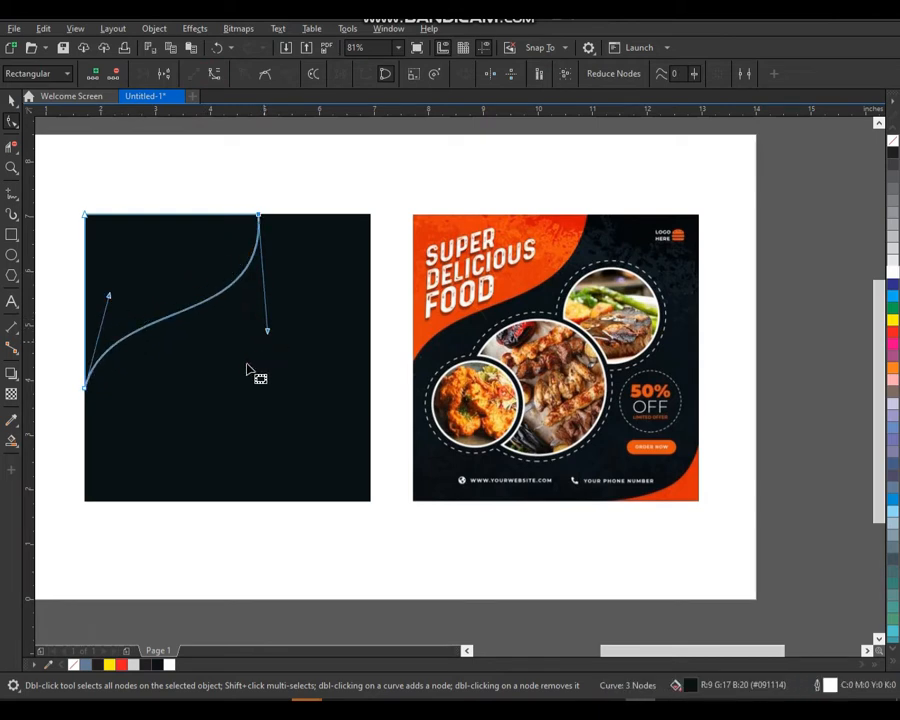
key("space")
left_click_drag(262, 394, 251, 382)
Fill the curved upper-left shape with the orange (#E53B08) sampled from the reference flyer.
left_click(10, 425)
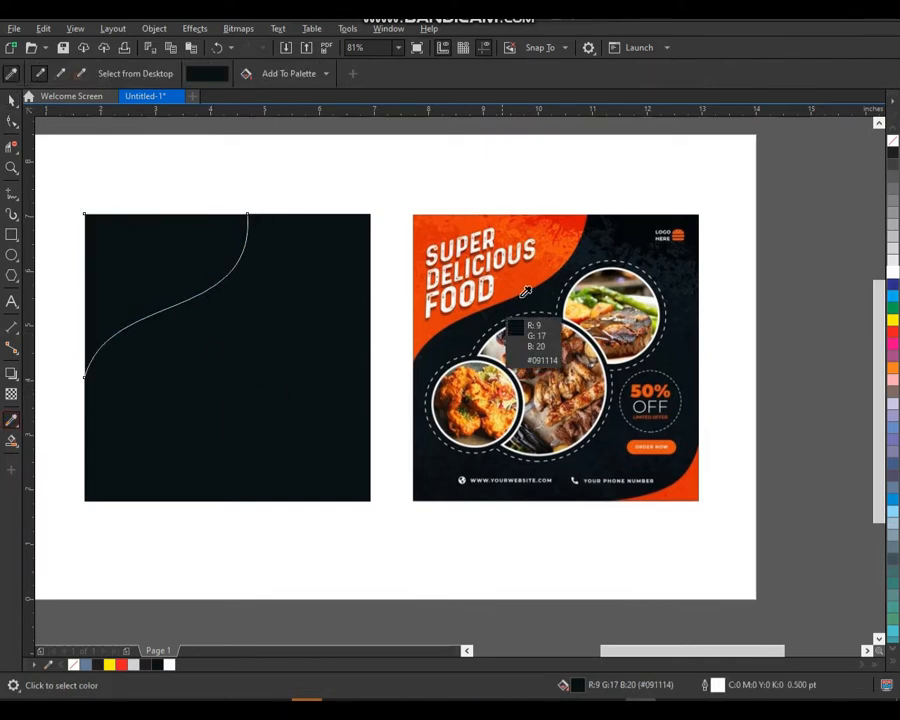
left_click(538, 267)
left_click(199, 276)
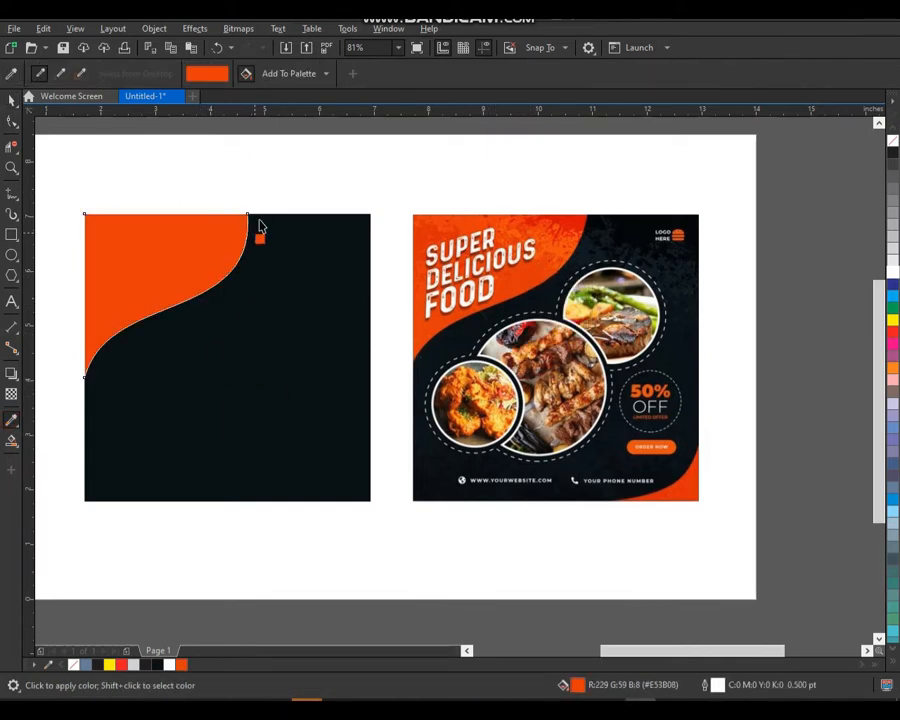
key("space")
left_click(265, 199)
Draw a square about 1.38 in wide and align it to the lower-right corner of the dark background.
left_click(12, 235)
mouse_move(249, 357)
left_mouse_down()
mouse_move(313, 437)
mouse_move(326, 434)
left_mouse_up()
key("space")
left_click(316, 313, "shift")
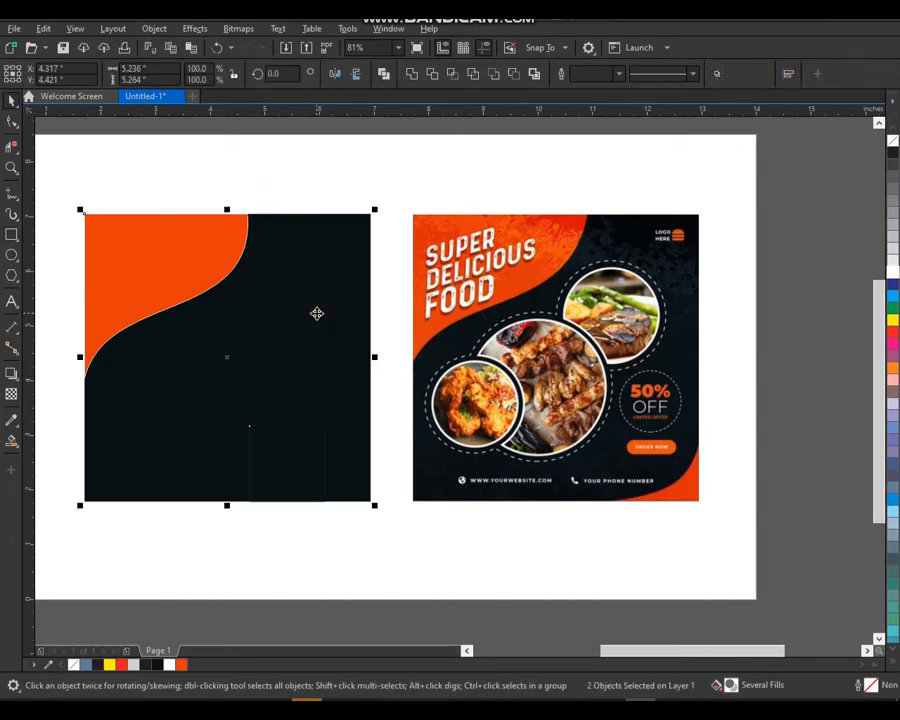
left_click(337, 452)
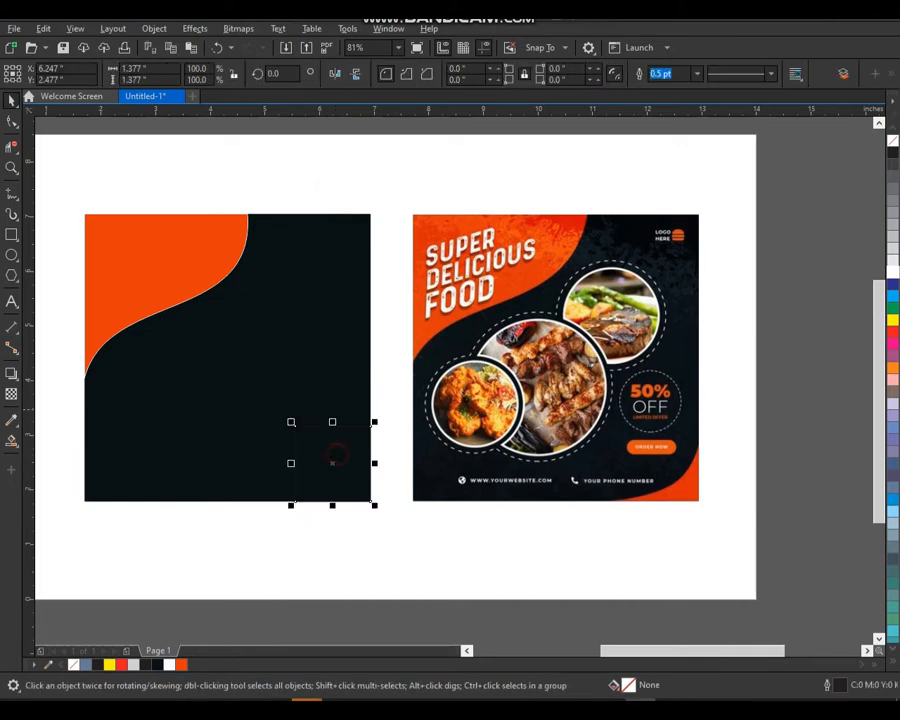
Convert the small corner square to curves with a white outline and delete its upper-left node to leave a triangle.
key("ctrl+q")
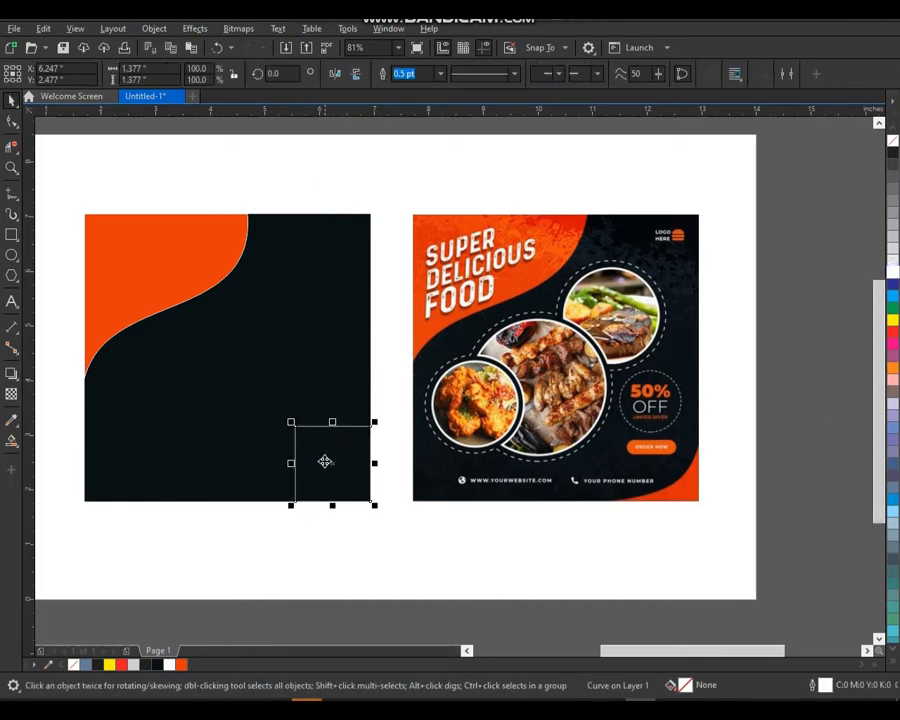
key("F10")
left_click_drag(320, 411, 301, 476)
key("Delete")
key("super+space")
key("space")
key("space")
Convert the small triangle's diagonal edge to a curve and bow it toward the lower-right corner.
left_click(342, 458)
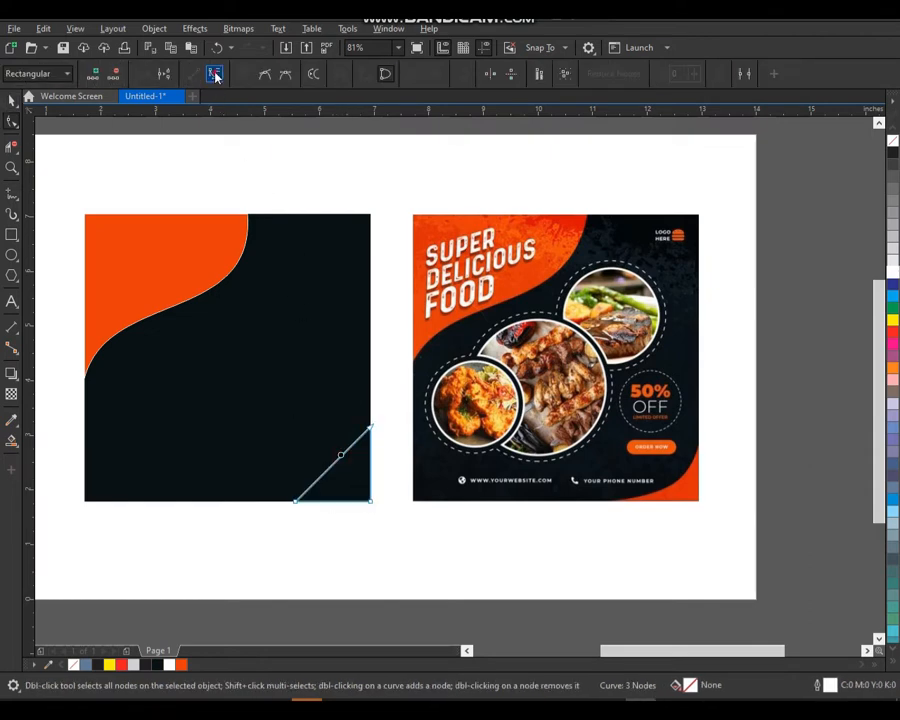
left_click(215, 77)
left_click_drag(338, 467, 346, 484)
key("space")
left_click(355, 494)
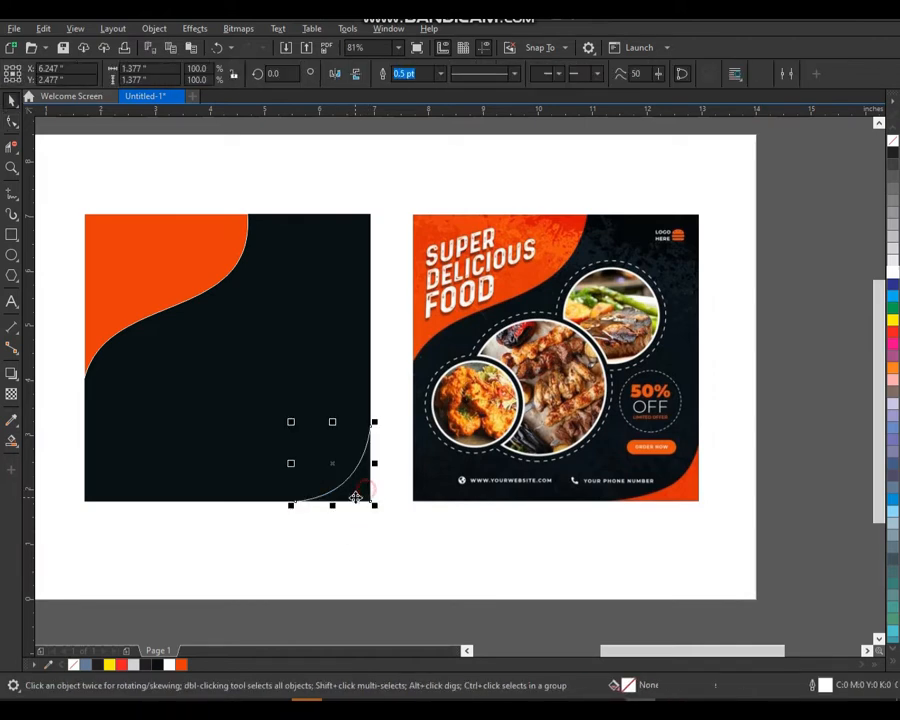
Fill the lower-right corner shape with the reference's orange-red (#DC2D02) and remove the outlines of both orange shapes.
left_click(12, 421)
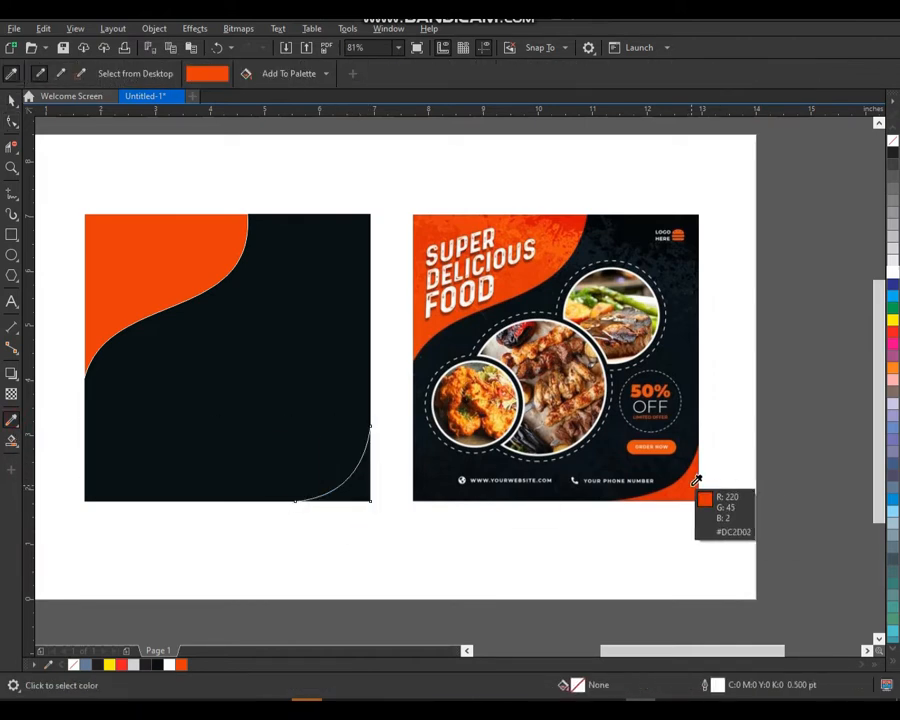
left_click(697, 492)
left_click(352, 487)
key("space")
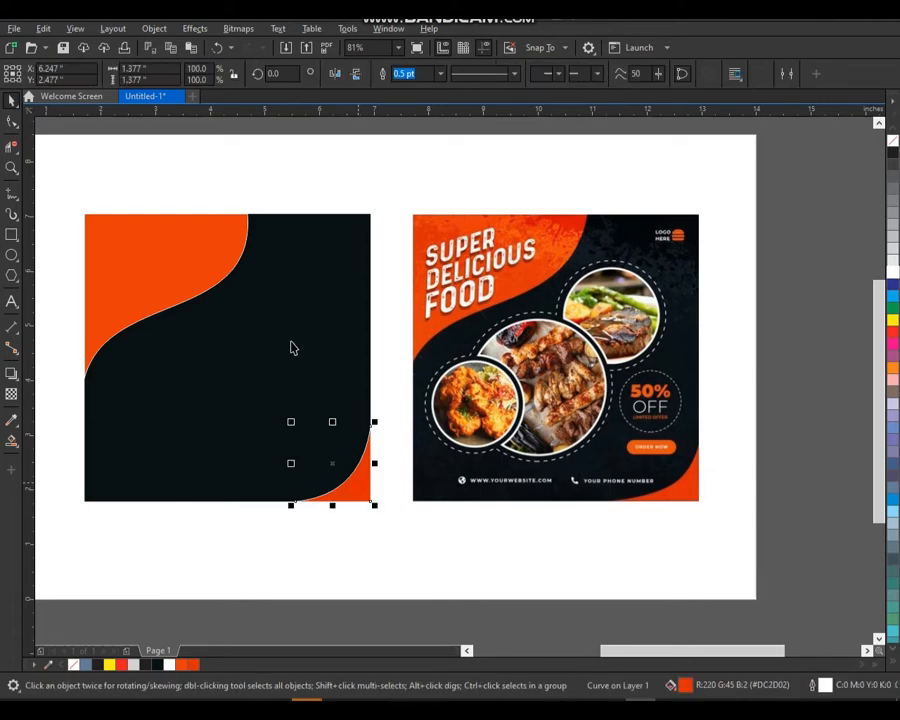
left_click(240, 250, "shift")
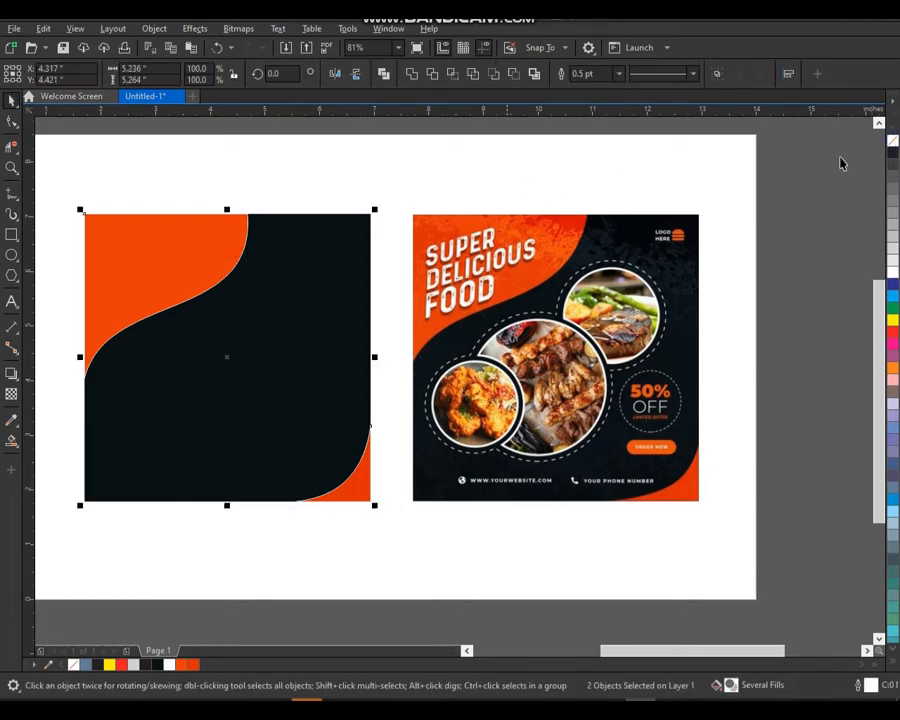
right_click(894, 145)
Move the black splatter texture bitmap from the row of photos down to the empty area beside the page.
key("F3")
key("F2")
left_click_drag(338, 442, 753, 262)
right_click(477, 331)
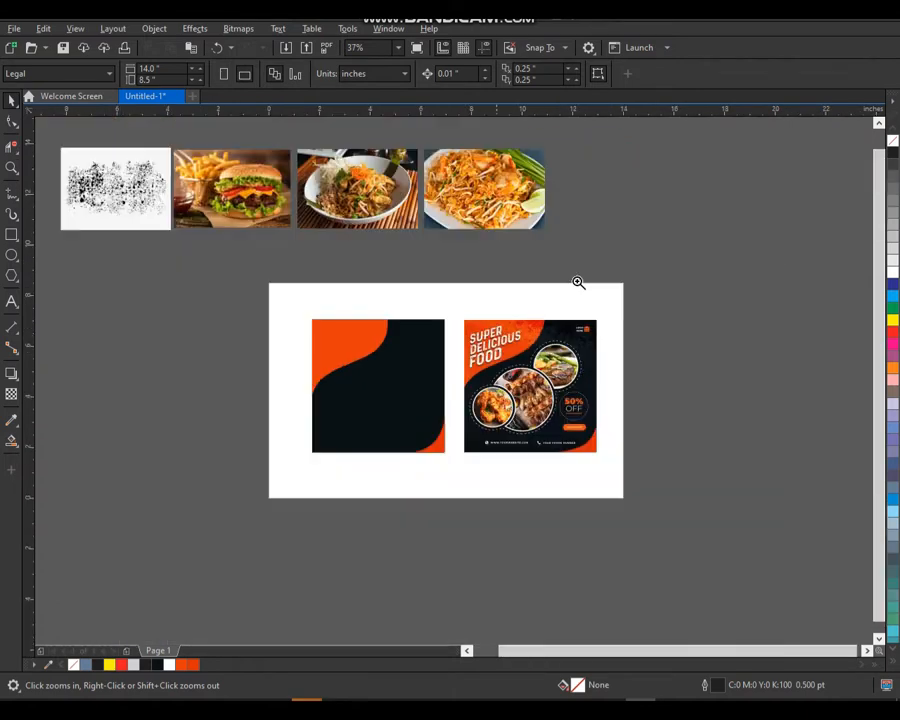
left_click_drag(665, 152, 52, 536)
key("space")
left_click_drag(157, 231, 197, 468)
key("space")
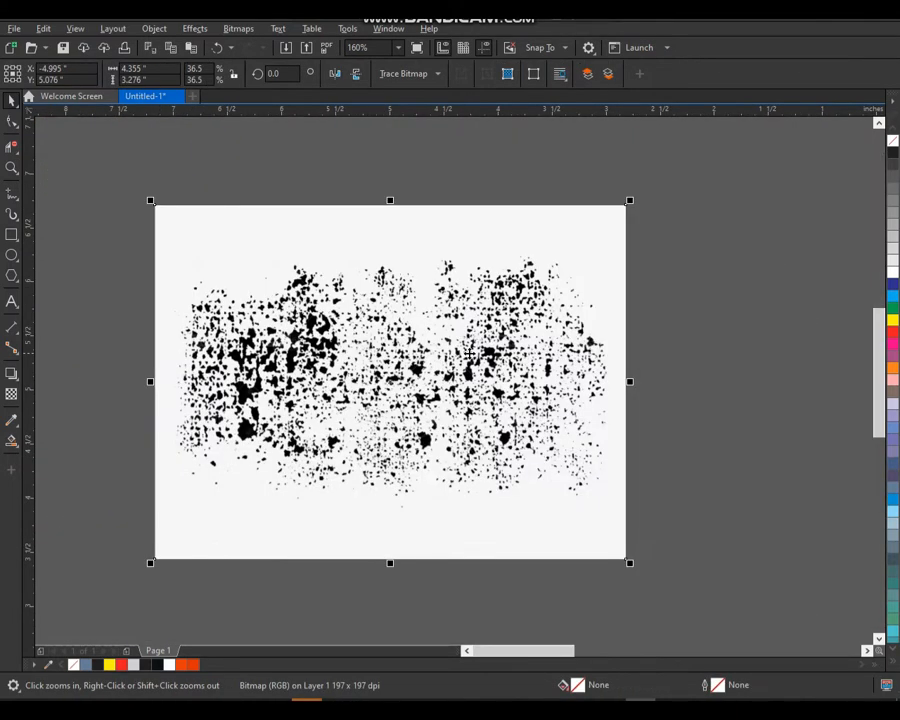
left_click_drag(462, 355, 448, 366)
Convert the splatter bitmap to vectors with an Outline Trace set to Line Art, using the default settings.
left_click(436, 78)
mouse_move(464, 125)
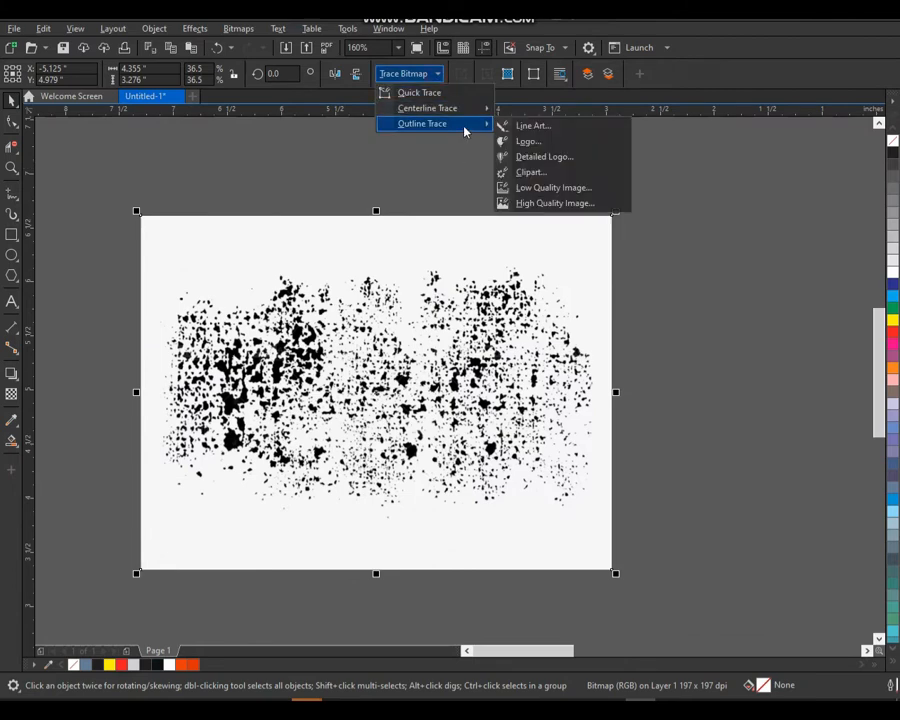
left_click(530, 126)
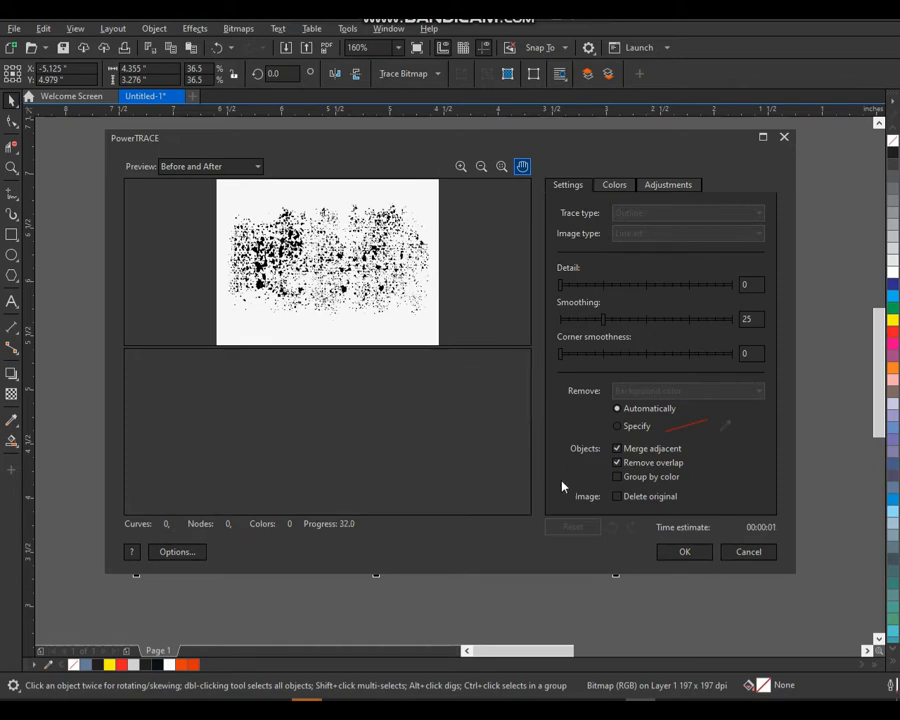
left_click(681, 552)
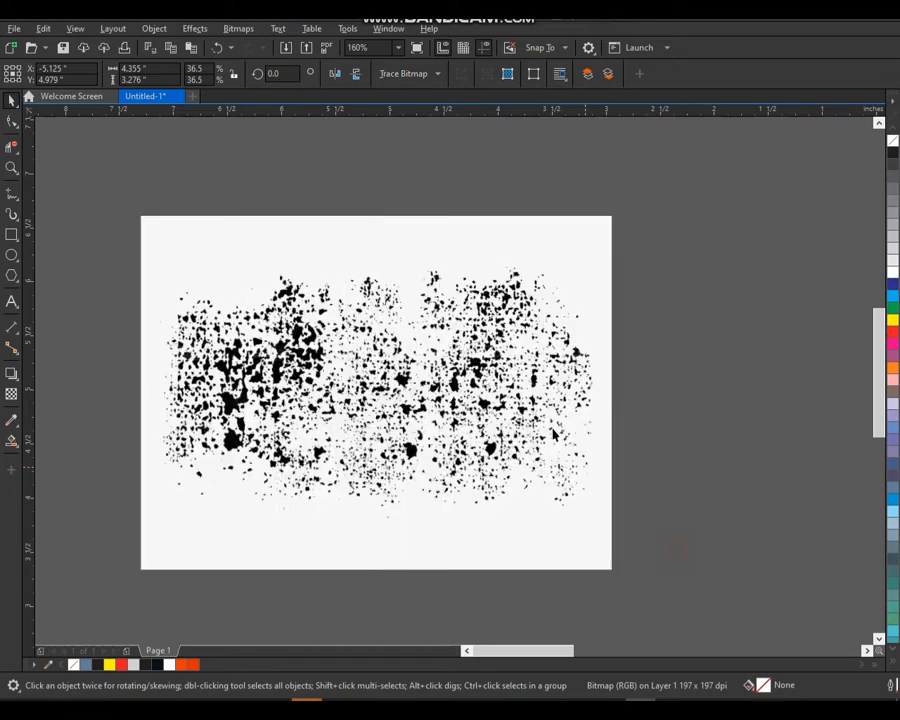
Move the traced splatter off the original bitmap and delete the bitmap.
scroll(527, 418, "down", 3)
mouse_move(499, 388)
left_mouse_down()
mouse_move(389, 263)
mouse_move(429, 302)
left_mouse_up()
left_click(466, 394)
key("Delete")
key("shift+F2")
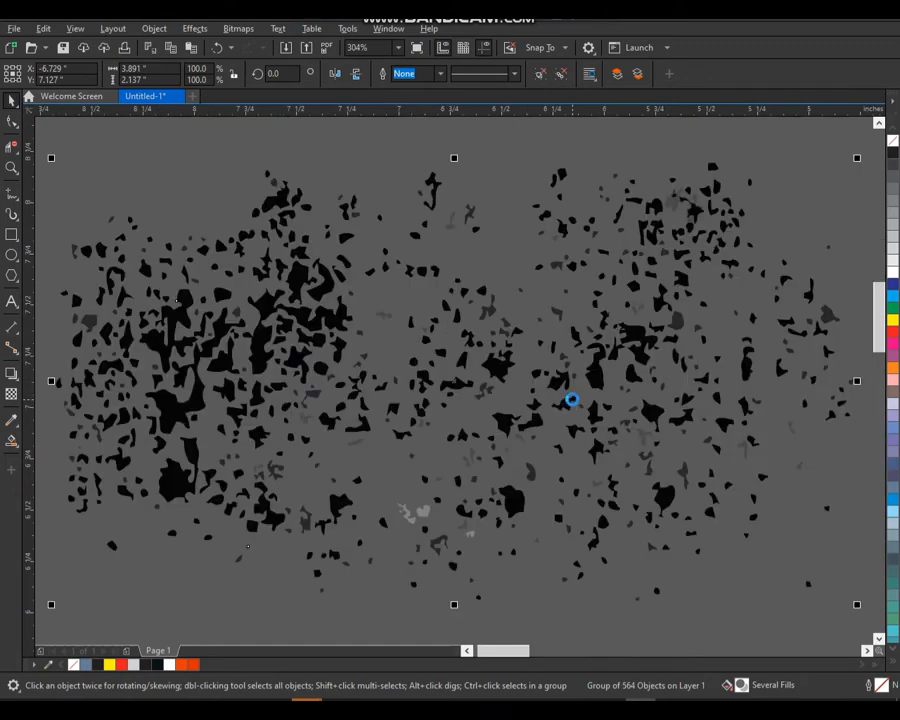
Combine the traced splatter into one curve and move it over the upper-right part of the dark square.
scroll(571, 400, "down", 10)
key("z")
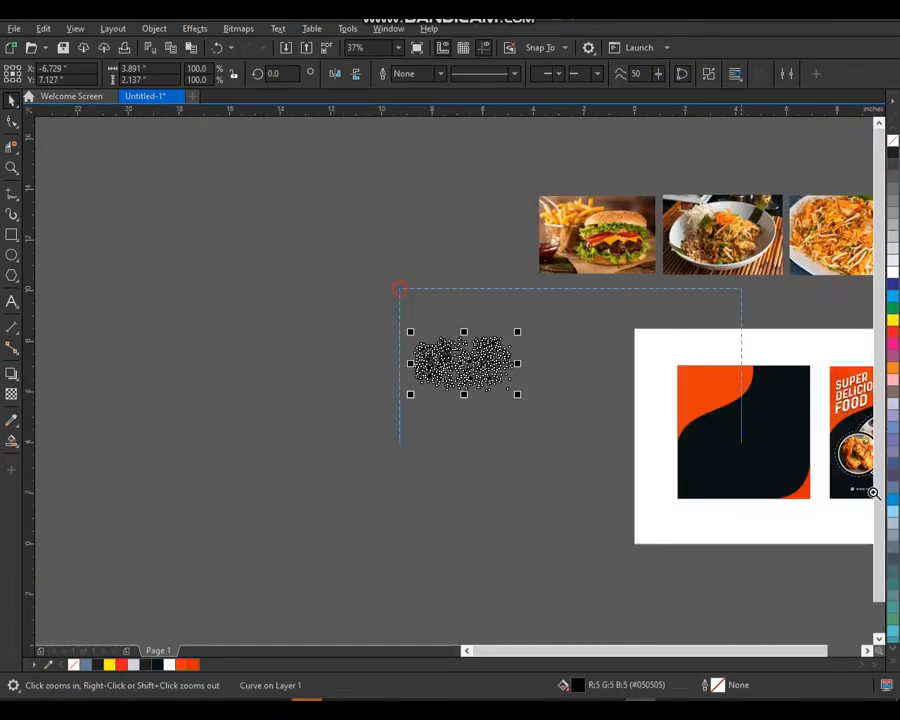
left_click_drag(839, 485, 873, 548)
left_click_drag(172, 280, 660, 296)
left_click_drag(712, 245, 466, 412)
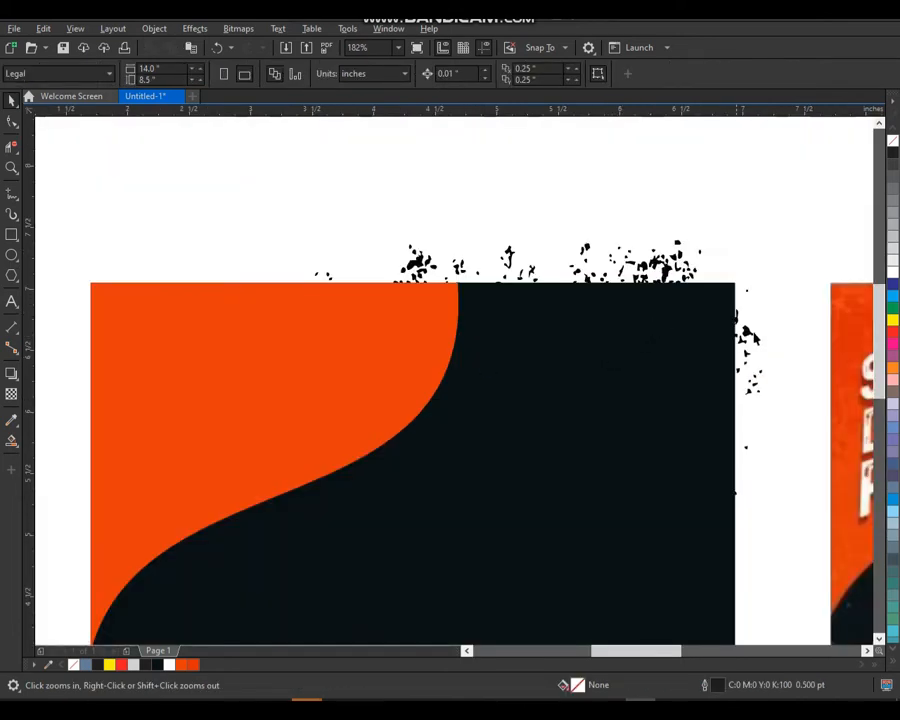
Bring the splatter texture to the front of the layer and nudge it down slightly over the artwork.
left_click(749, 333)
key("shift+Page_Up")
left_click(743, 200)
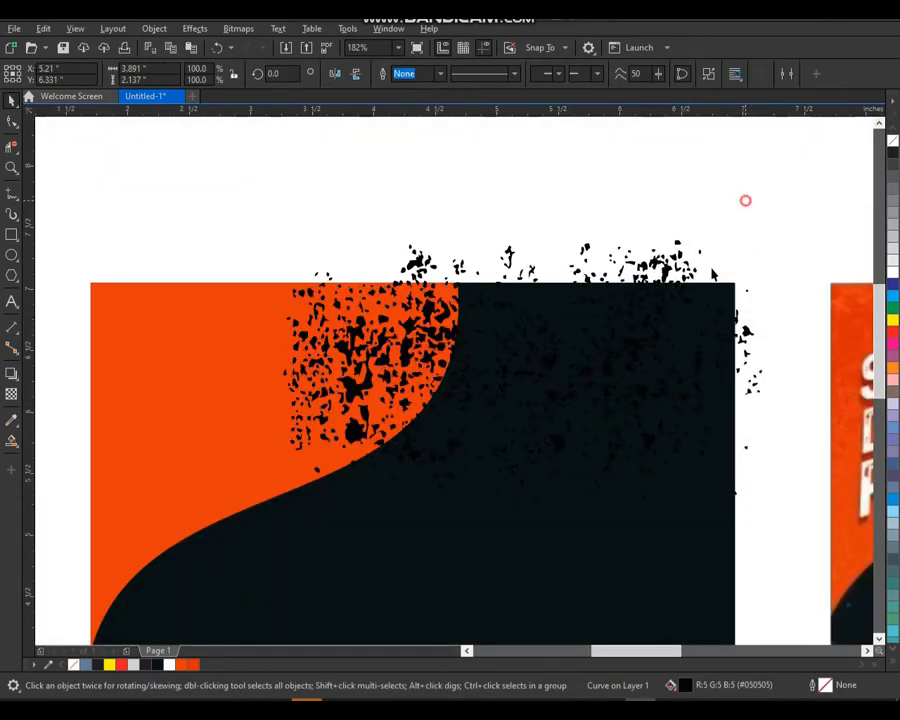
left_click(607, 374)
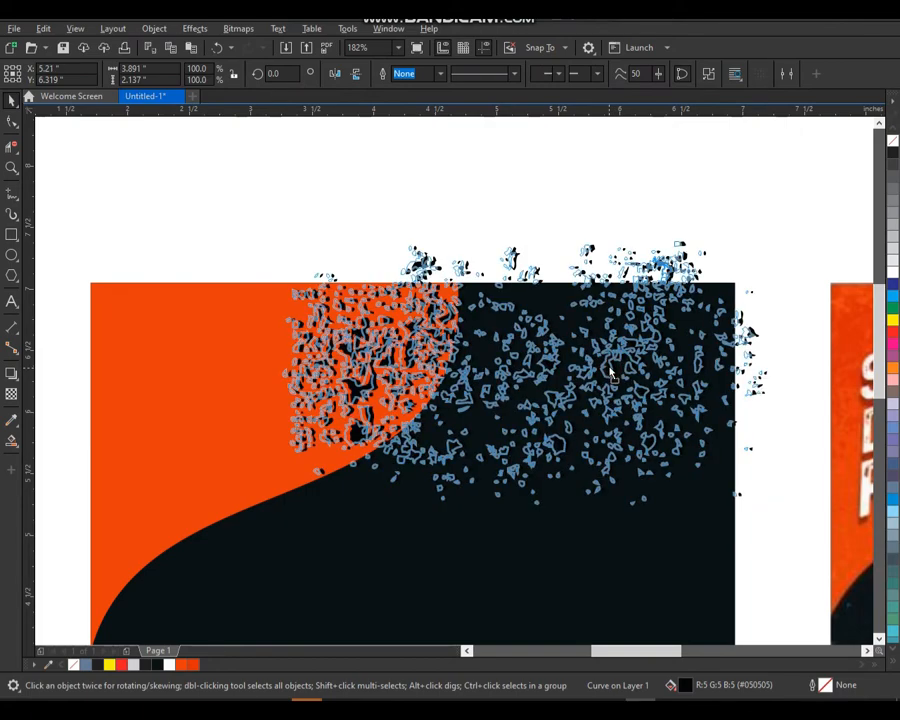
left_click(579, 205)
Place a copy of the splatter to its left over the orange shape and group the two splatters.
scroll(575, 292, "down", 1)
key("F2")
left_click_drag(667, 241, 182, 485)
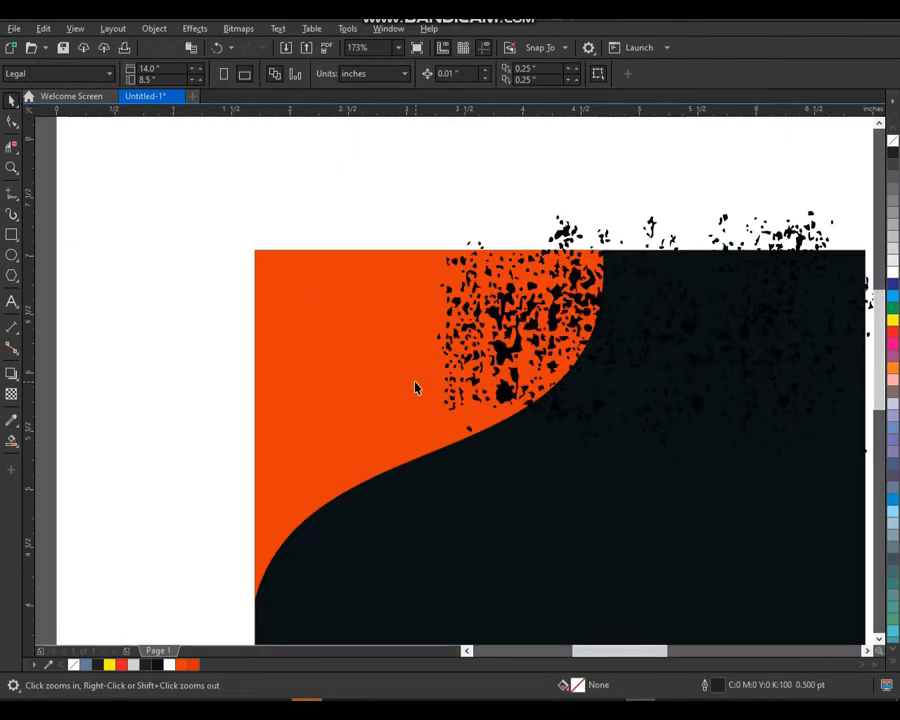
left_click_drag(511, 352, 76, 362)
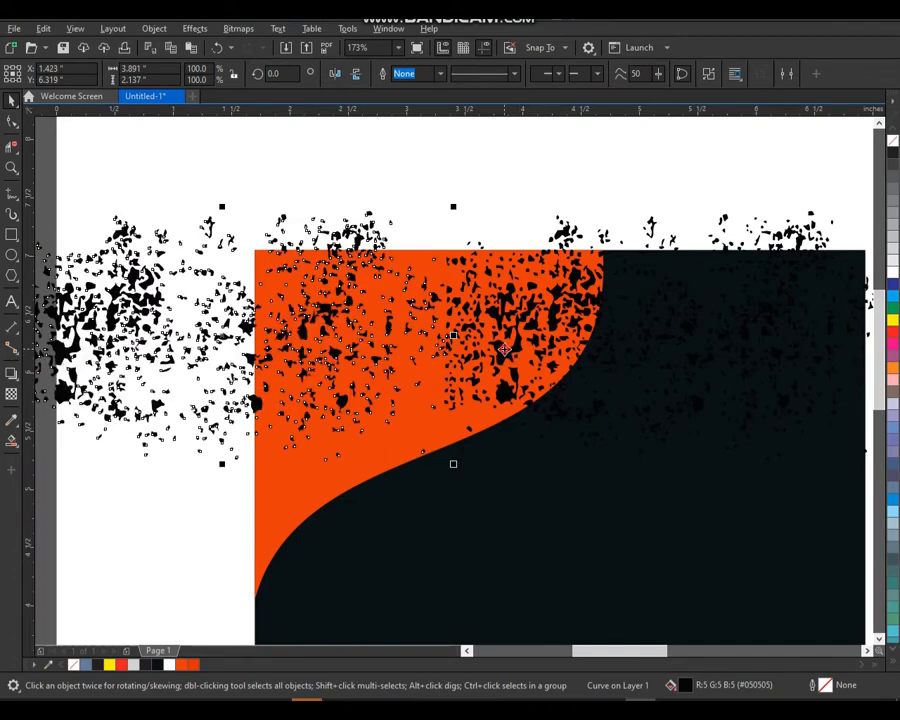
left_click(565, 210, "shift")
key("ctrl+g")
left_click(581, 189)
Intersect the grouped splatter with the orange upper-left shape to create a separate texture piece that fits the orange area.
scroll(471, 236, "down", 3)
key("F2")
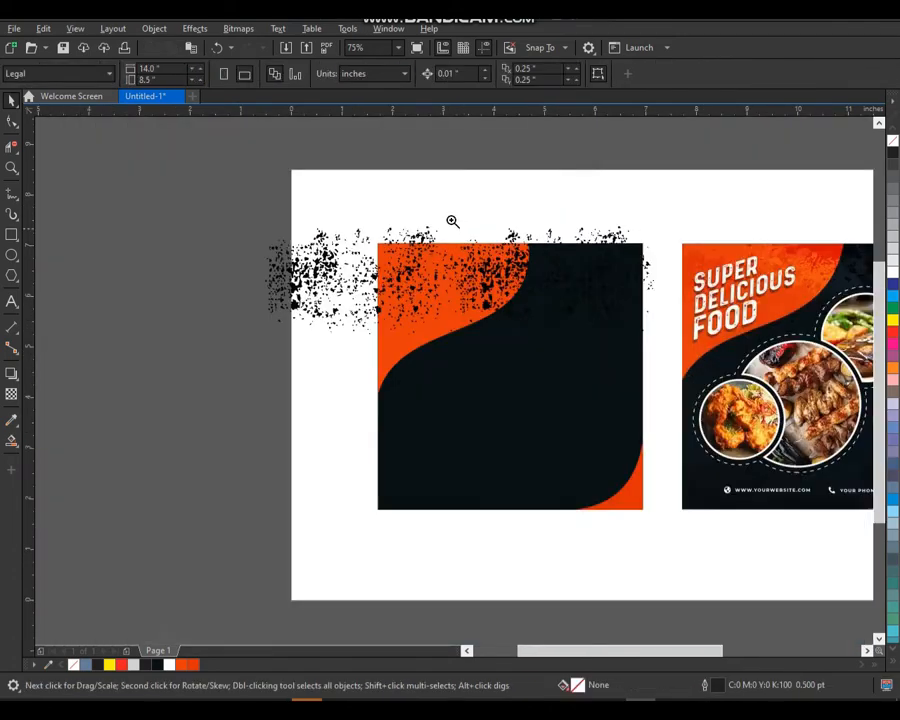
left_click_drag(452, 221, 751, 507)
left_click(472, 212)
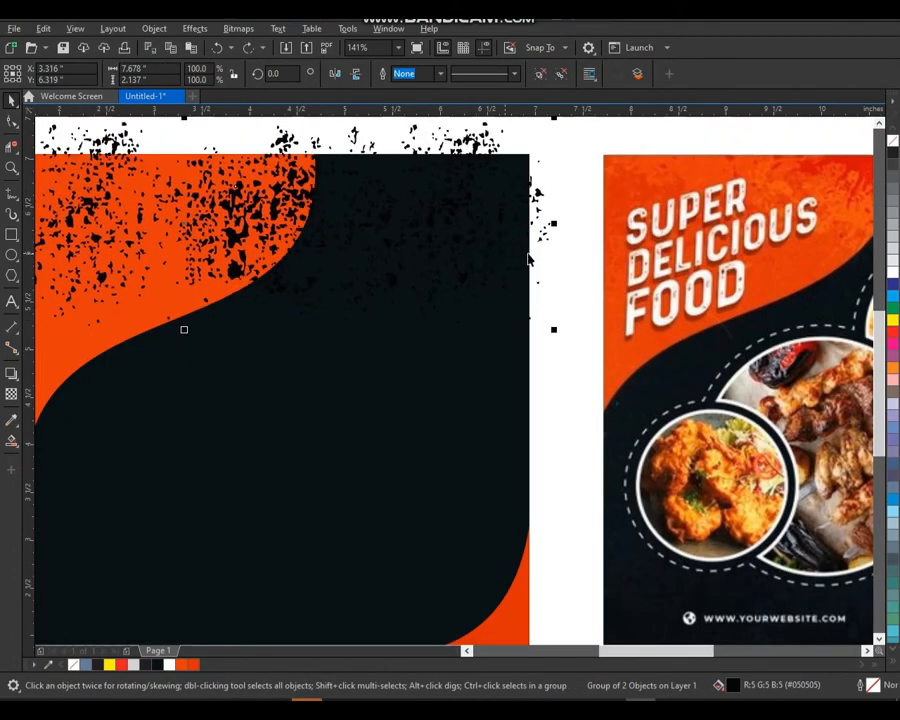
scroll(560, 290, "down", 2)
key("F2")
left_click_drag(674, 172, 229, 518)
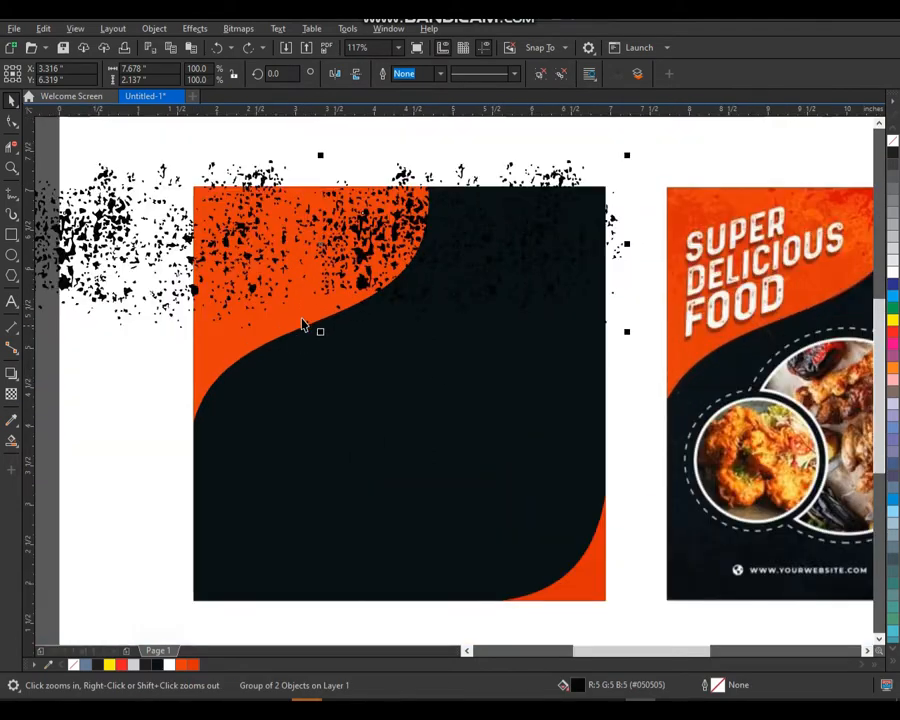
left_click(365, 282)
left_click(364, 282, "shift")
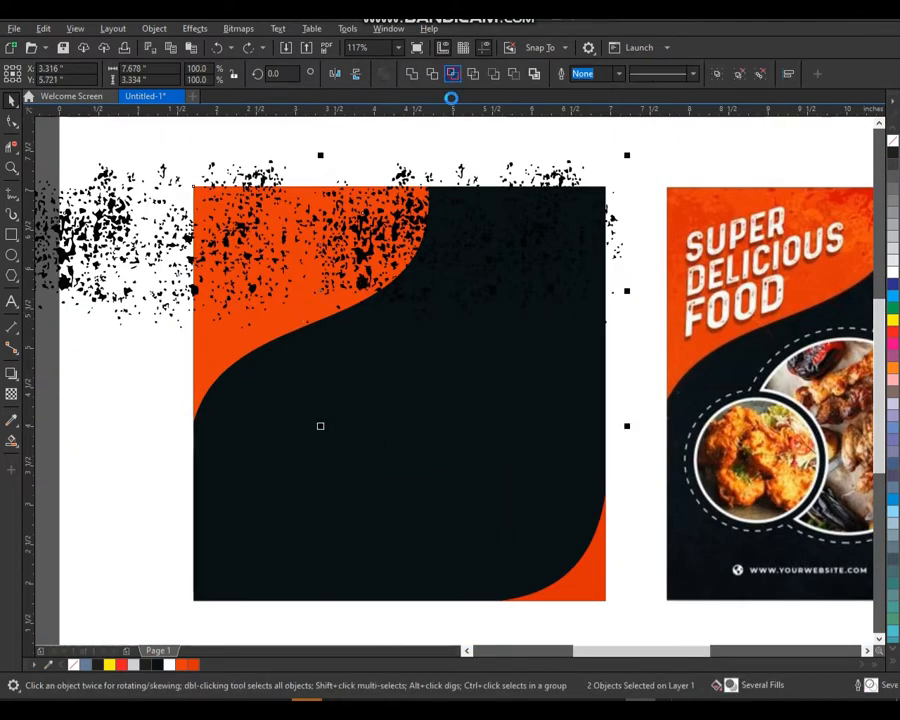
scroll(372, 306, "down", 2)
key("F2")
left_click_drag(209, 205, 546, 430)
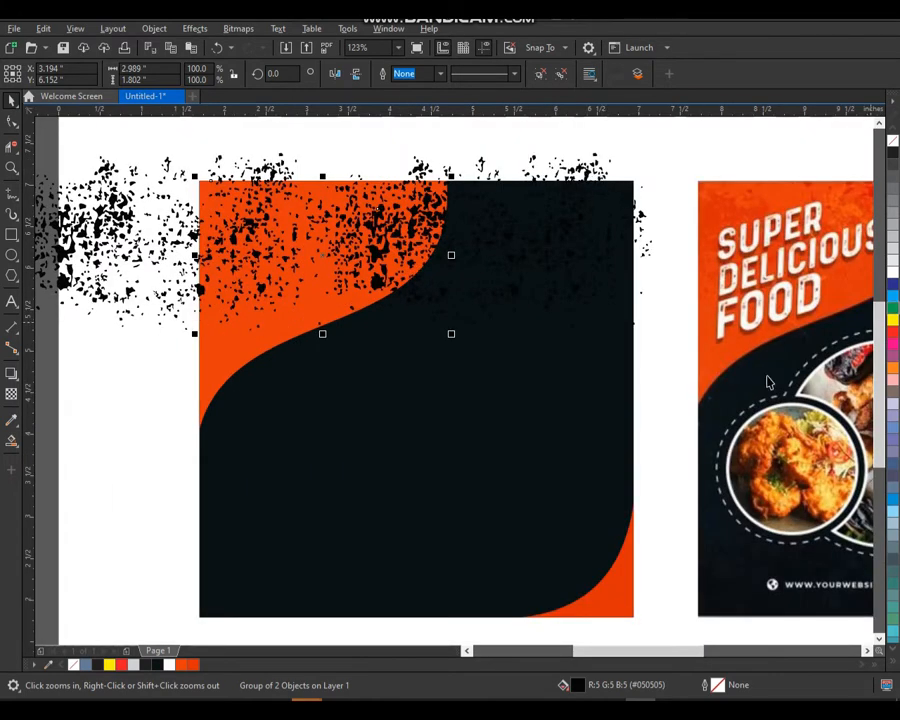
PowerClip the full splatter group inside the dark background square.
key("space")
right_click(582, 169)
left_click(624, 346)
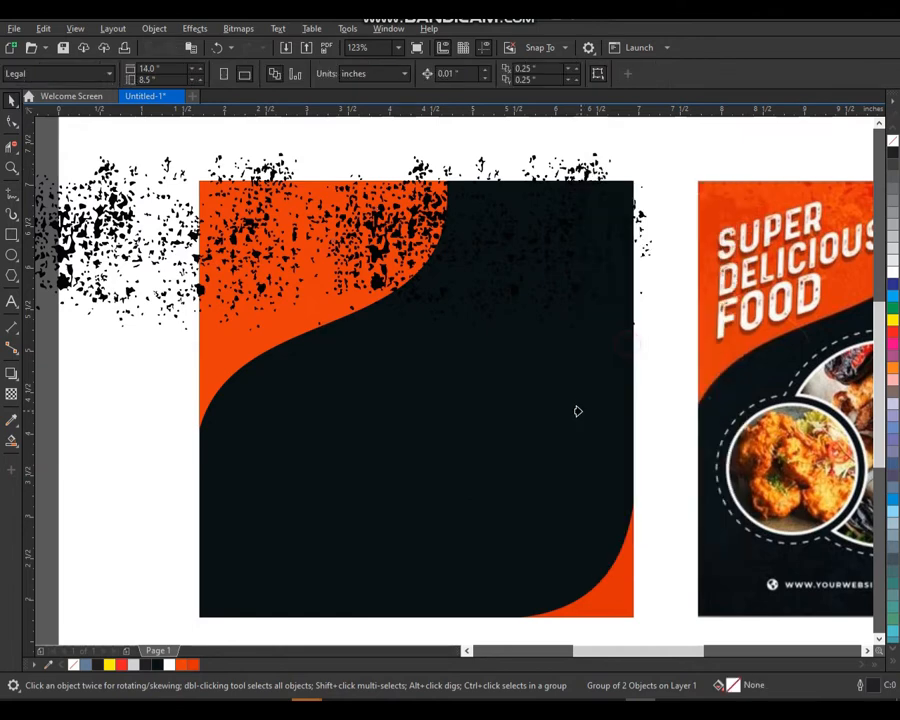
left_click(578, 411)
left_click(659, 287)
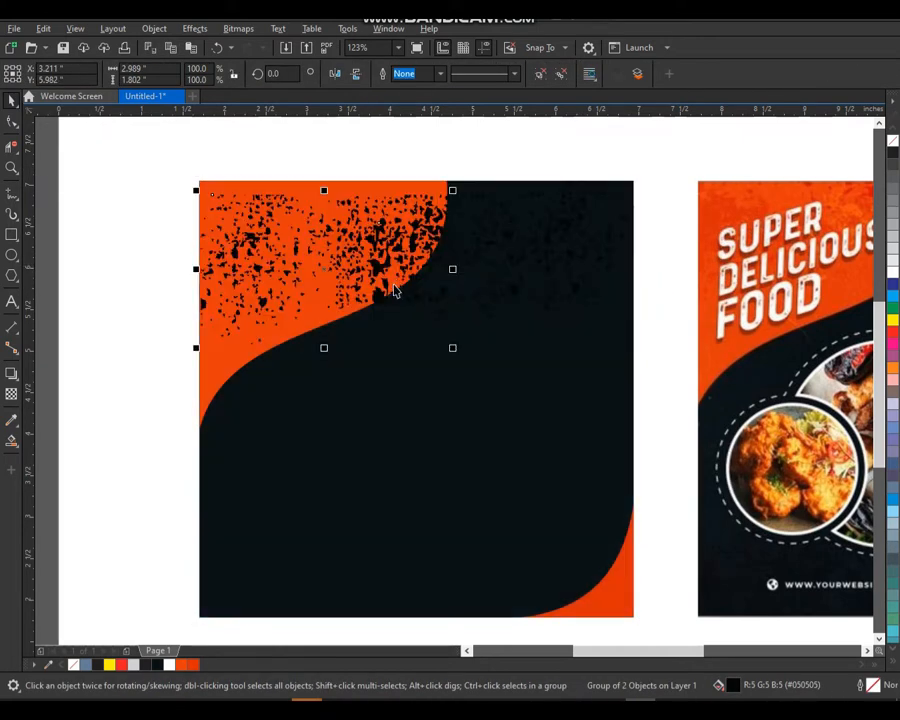
Sample the orange of the upper-left shape with the Color Eyedropper.
key("F2")
left_click_drag(496, 157, 143, 458)
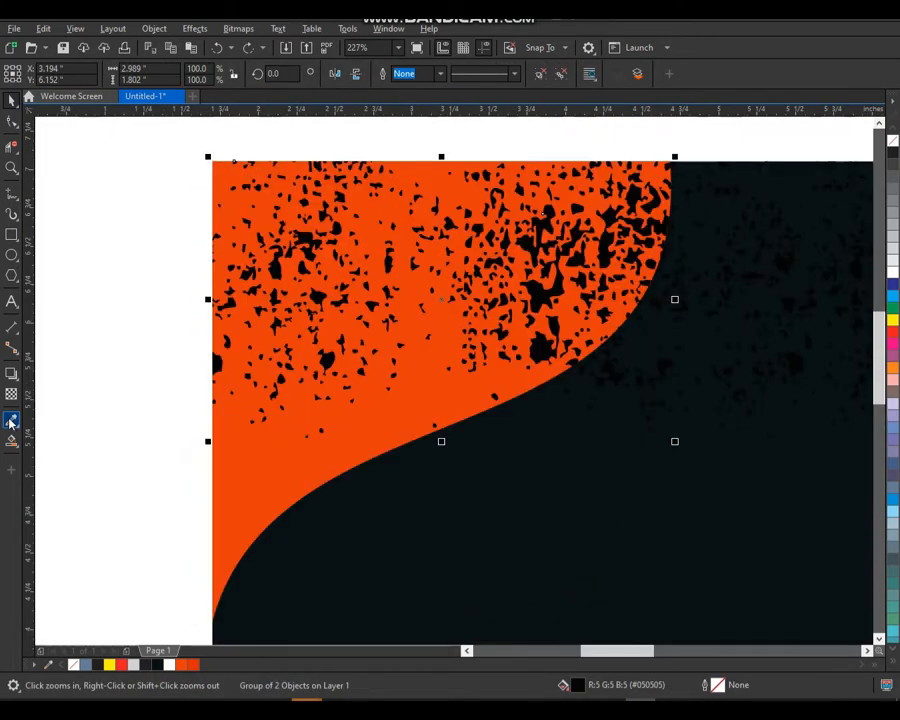
left_click(11, 421)
left_click(312, 352)
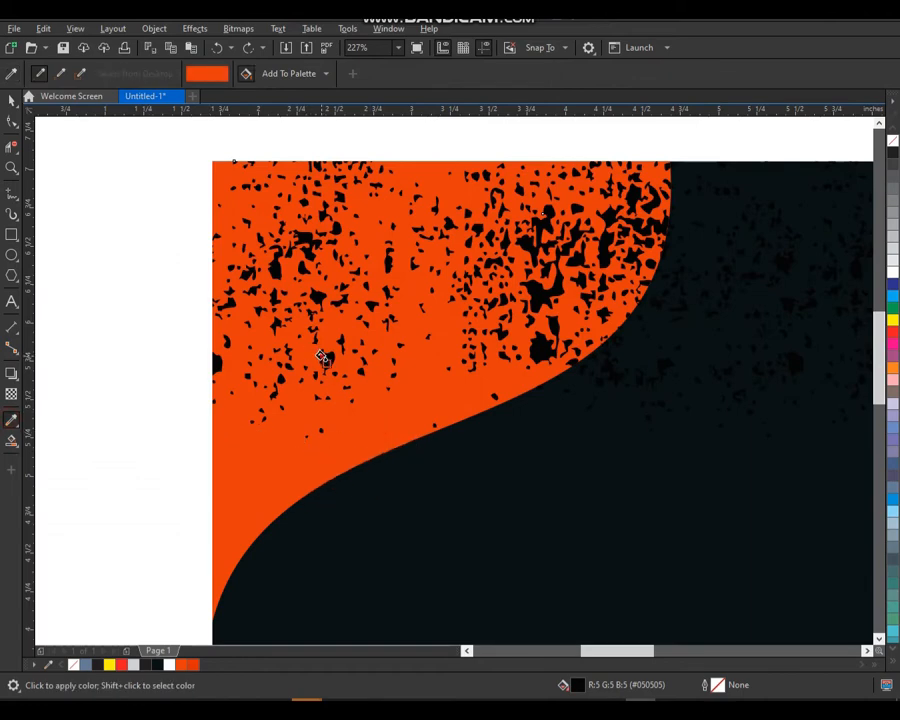
key("space")
left_click(324, 360)
Fill the left splatter piece over the orange shape with the sampled background orange.
key("F2")
left_click_drag(293, 319, 405, 450)
key("space")
left_click(438, 474)
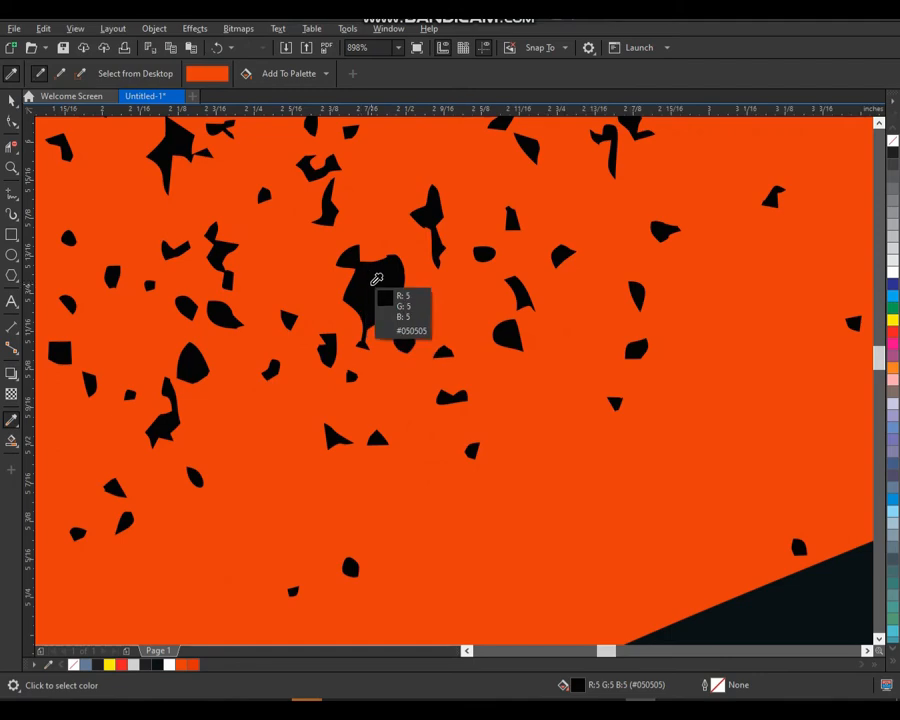
key("space")
key("space")
left_click(434, 488)
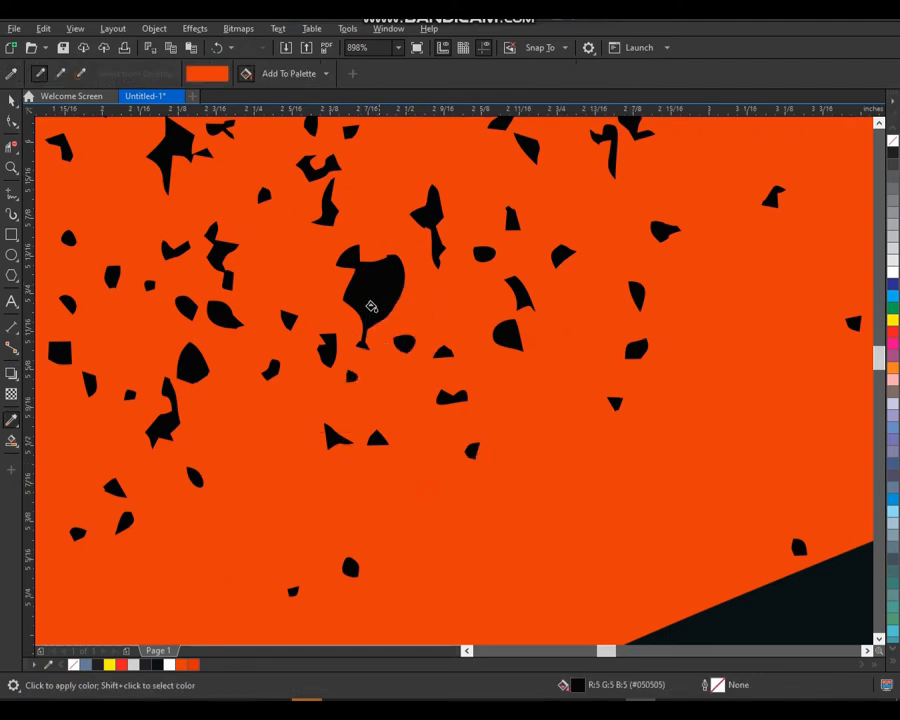
left_click(369, 293)
key("space")
scroll(357, 265, "down", 4)
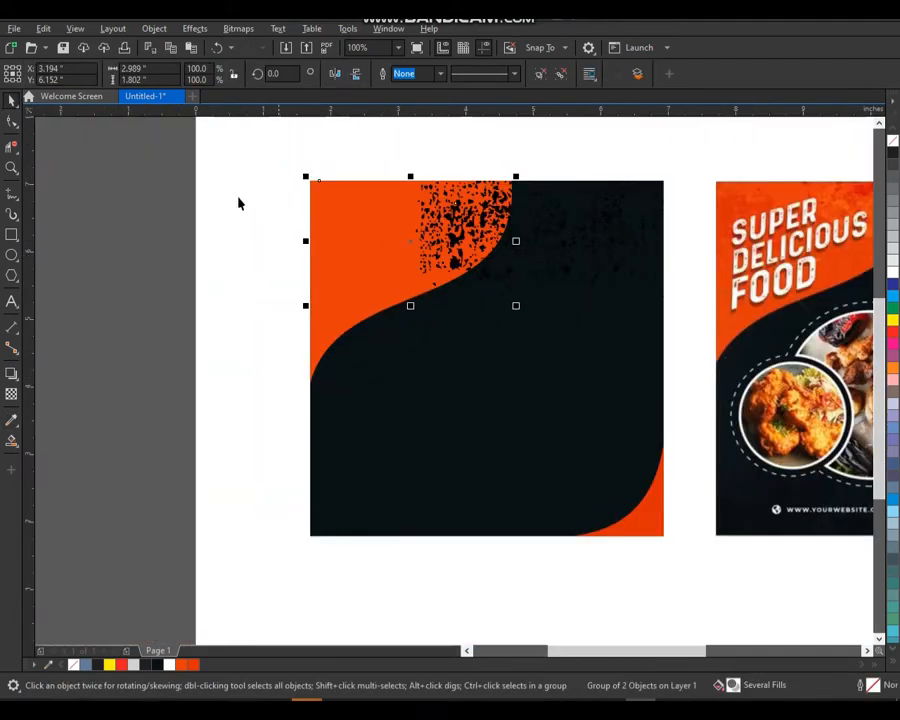
Give the remaining black splatter piece on the orange shape the same orange fill.
left_click(236, 200)
left_click(458, 247)
left_click_drag(276, 157, 583, 347)
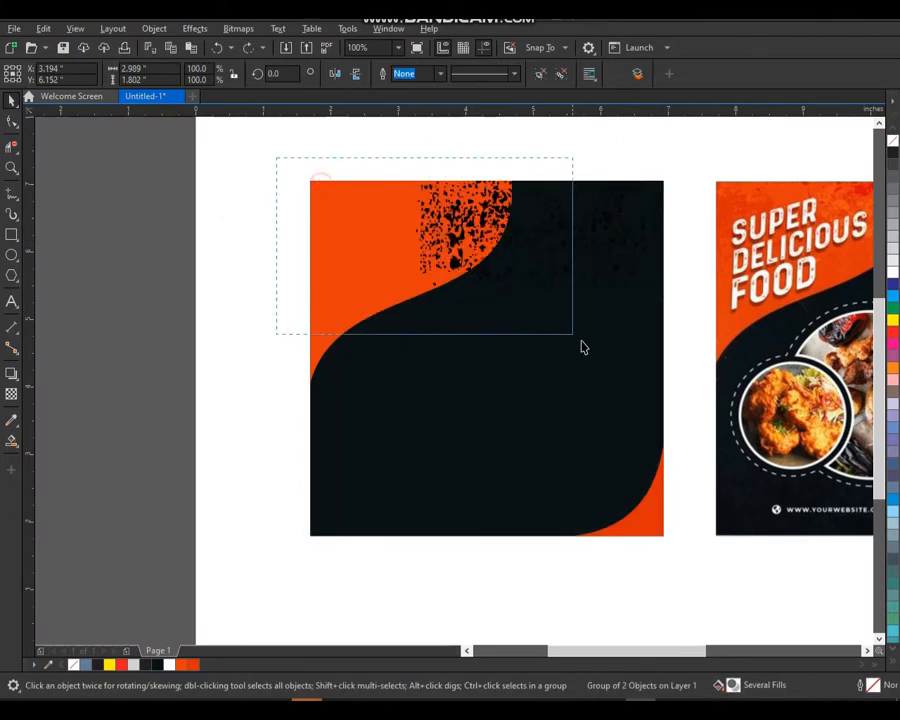
left_click(493, 148)
mouse_move(472, 229)
left_mouse_down()
mouse_move(479, 208)
mouse_move(470, 209)
left_mouse_up()
key("ctrl+z")
key("ctrl+z")
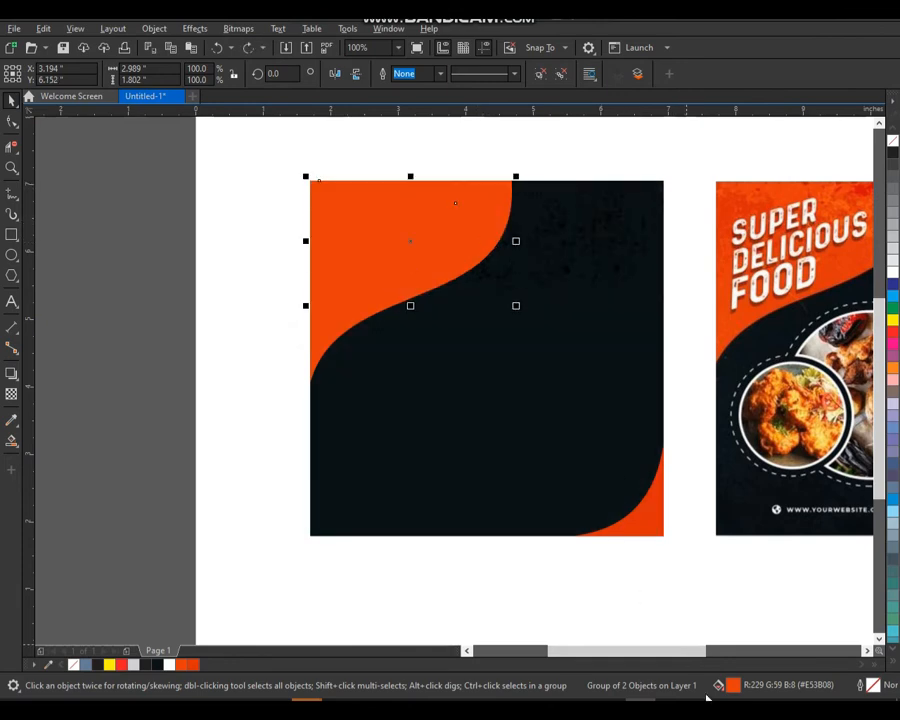
Set the uniform fill of the splatter group on the orange shape to dark red #B81C14.
double_click(733, 687)
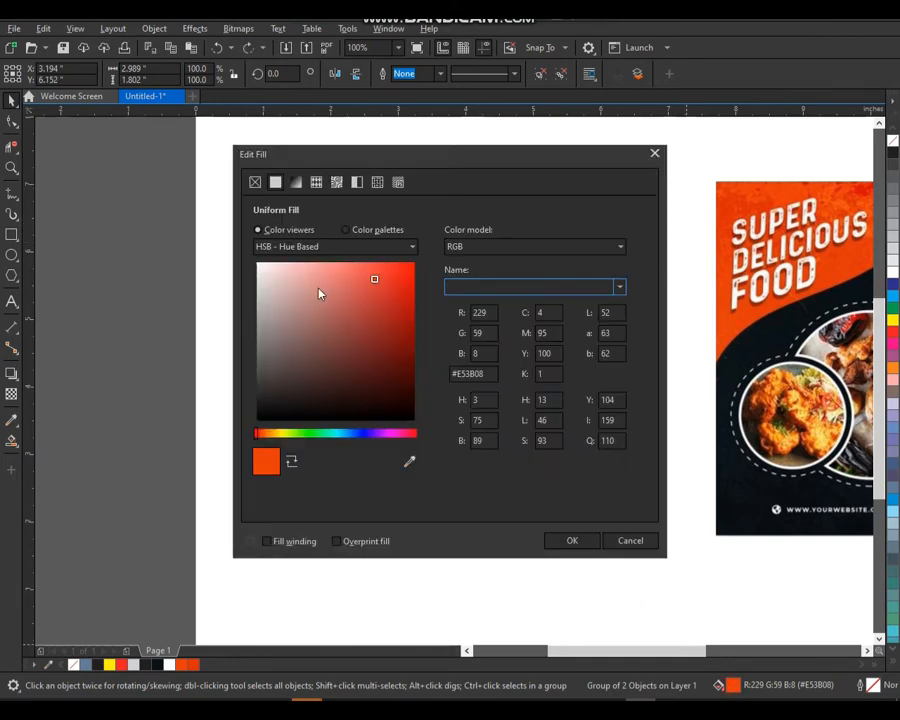
left_click(282, 230)
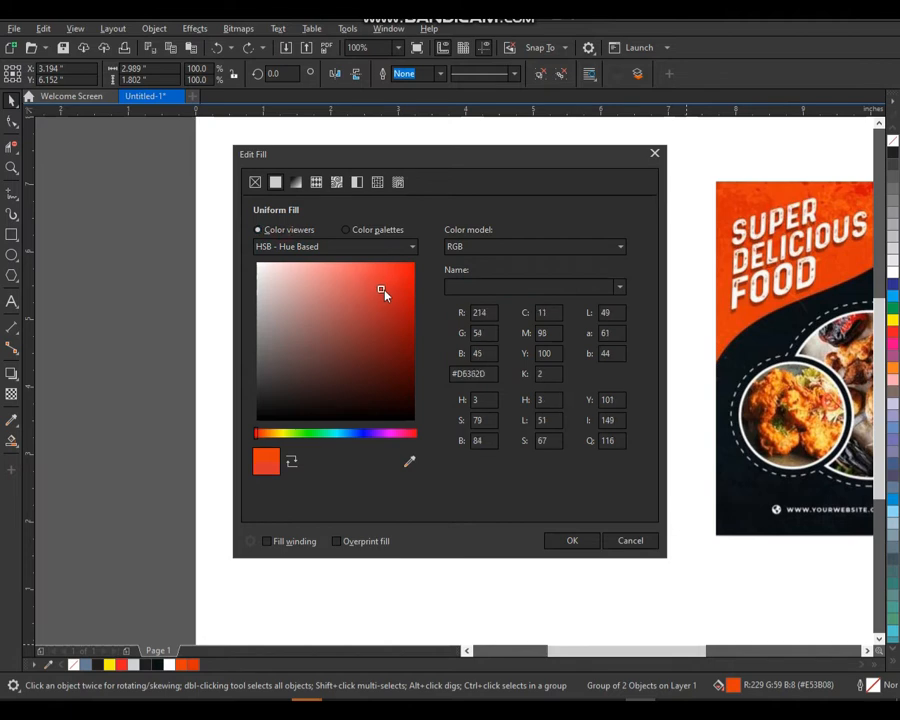
left_click_drag(426, 155, 634, 161)
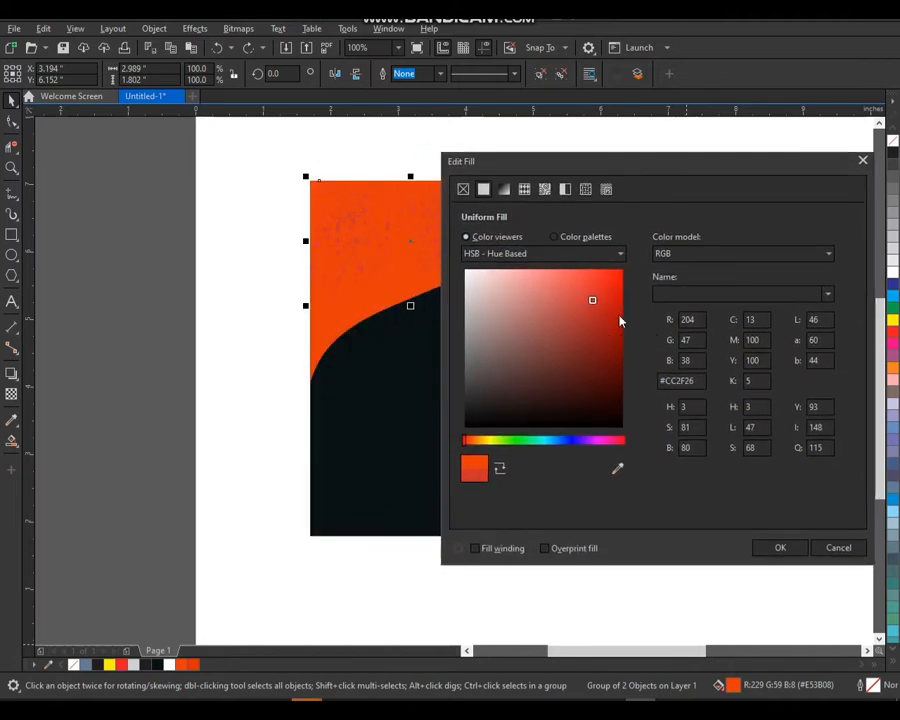
left_click_drag(593, 302, 605, 316)
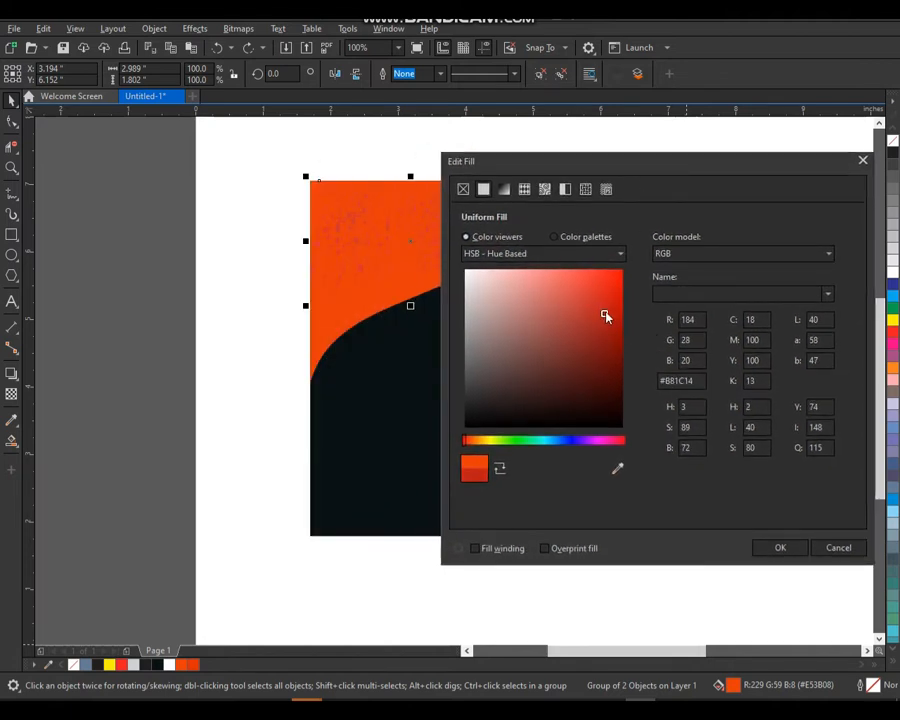
left_click(783, 550)
Draw a circle about 2.43 inches in diameter and position it in the middle of the dark square.
left_click(562, 150)
scroll(472, 231, "down", 1)
key("F2")
left_click_drag(369, 183, 669, 485)
right_click(416, 331)
left_click_drag(294, 222, 641, 472)
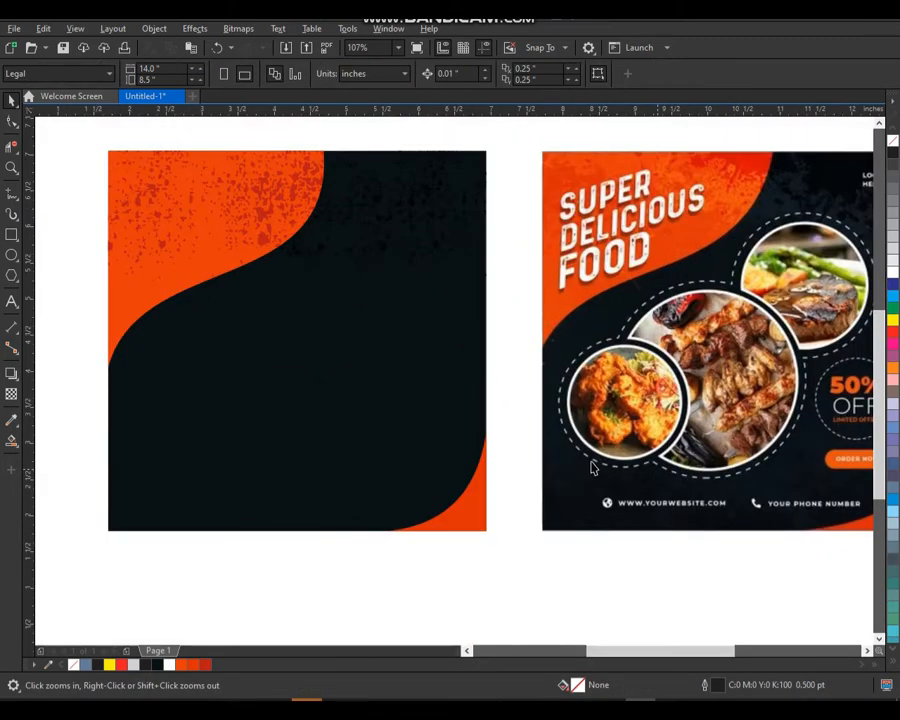
left_click(12, 255)
left_click_drag(308, 332, 443, 455)
key("space")
left_click_drag(411, 403, 292, 392)
Give the circle a white 2.0 pt outline and scale it down slightly.
right_click(895, 283)
left_click(605, 75)
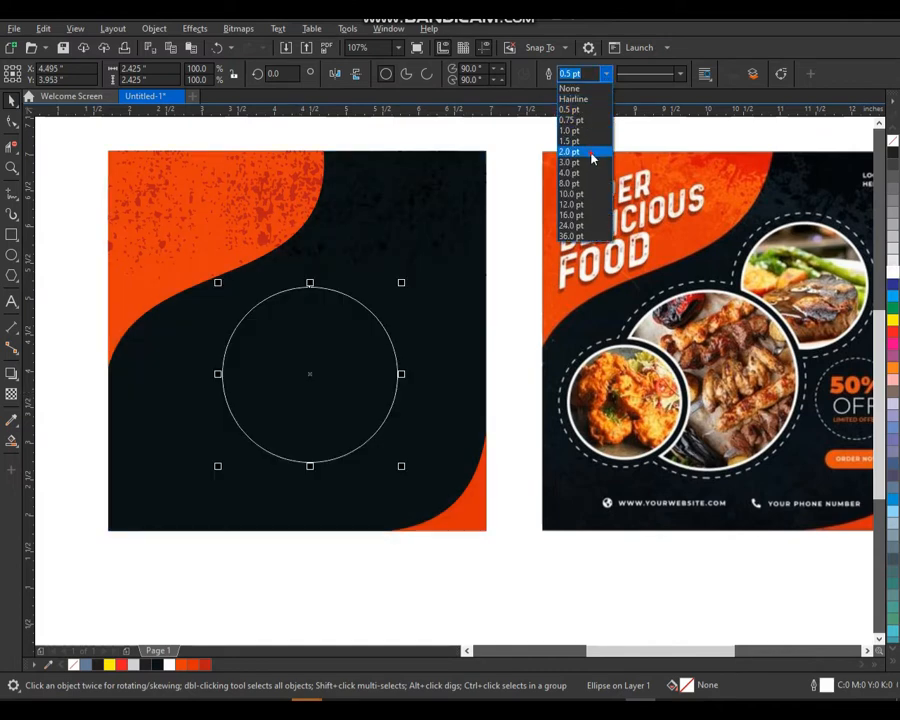
left_click(590, 151)
left_click_drag(365, 316, 389, 279)
Place two smaller copies of the circle, about 1.94 inches at its upper right and about 1.65 inches at its lower left.
left_click_drag(352, 350, 442, 266)
left_click_drag(461, 197, 458, 209)
left_click_drag(428, 255, 250, 390)
right_click(250, 390)
left_click_drag(272, 341, 261, 351)
left_click_drag(187, 421, 184, 420)
left_click(479, 393)
Add slightly larger concentric copies around the upper-right and central circles, with the central one about 2.48 inches in diameter.
left_click(425, 296)
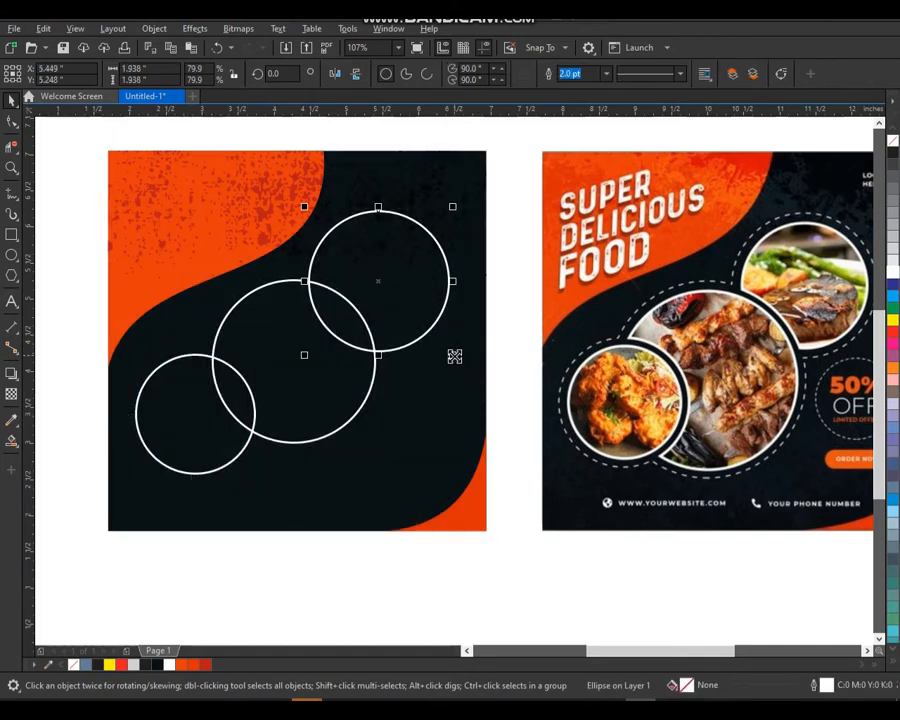
left_click_drag(456, 356, 465, 366)
right_click(465, 366)
left_click(336, 396)
left_click_drag(378, 446, 390, 460)
right_click(390, 460)
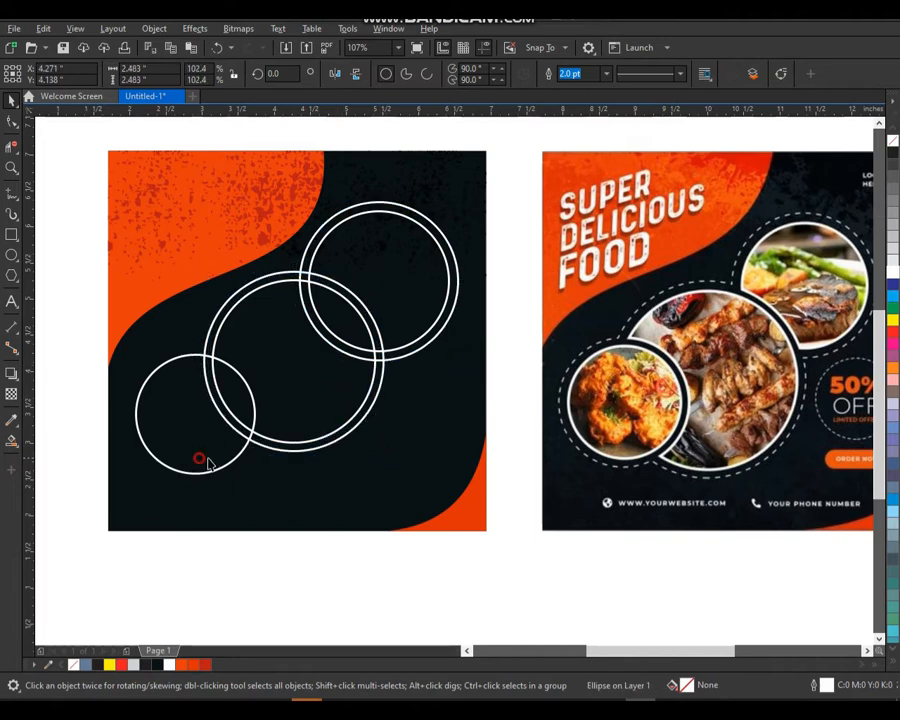
Add a concentric copy about 1.84 inches in diameter around the lower-left circle.
left_click(227, 459)
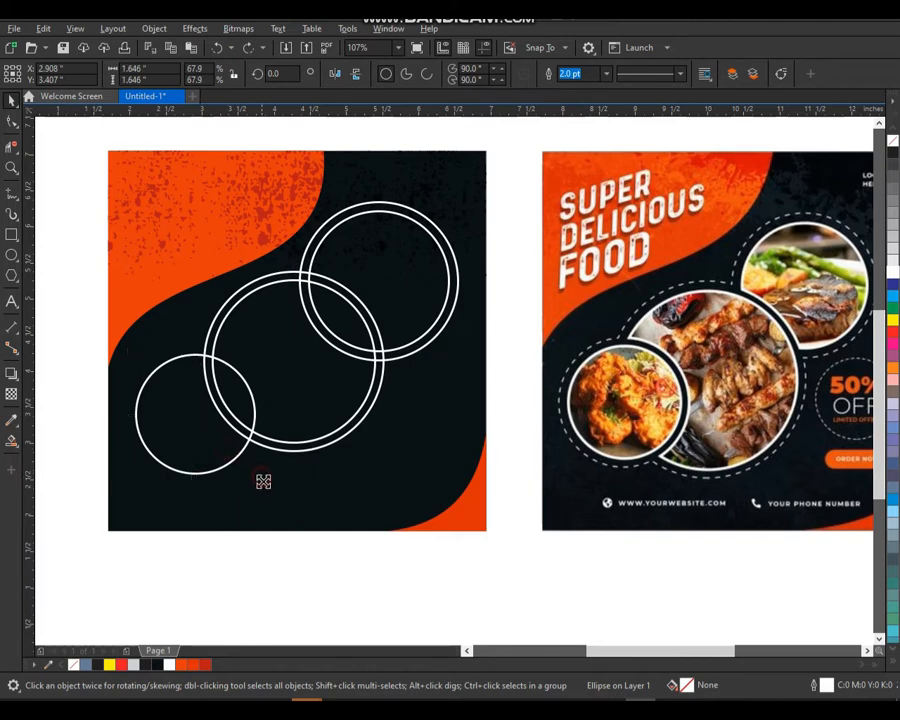
left_click_drag(263, 481, 268, 488)
key("ctrl+z")
right_click(268, 488)
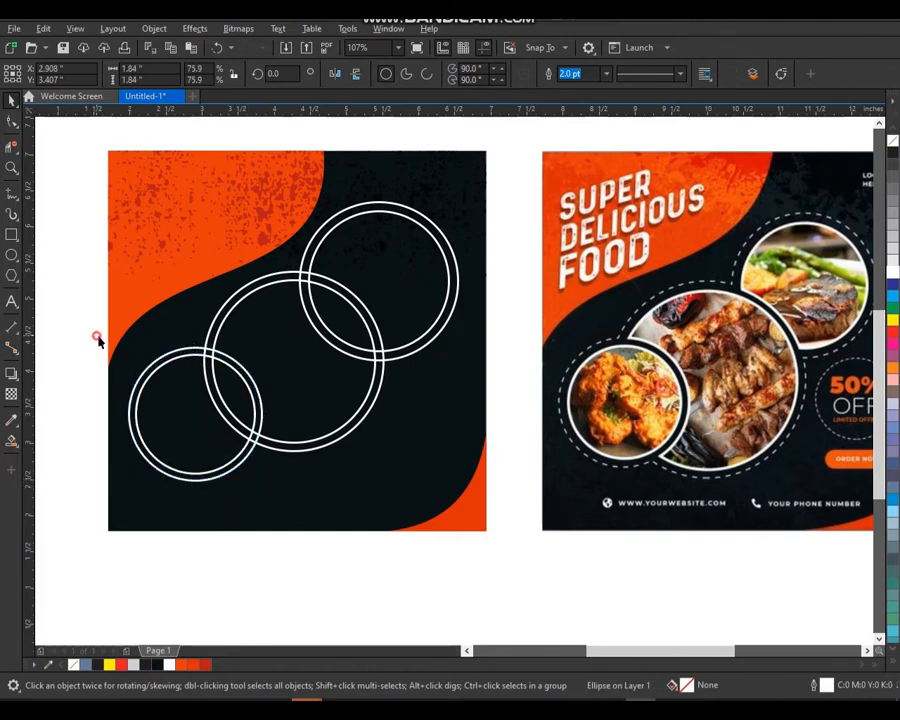
Trim the central outer ring with the lower-left outer ring.
left_click(230, 370)
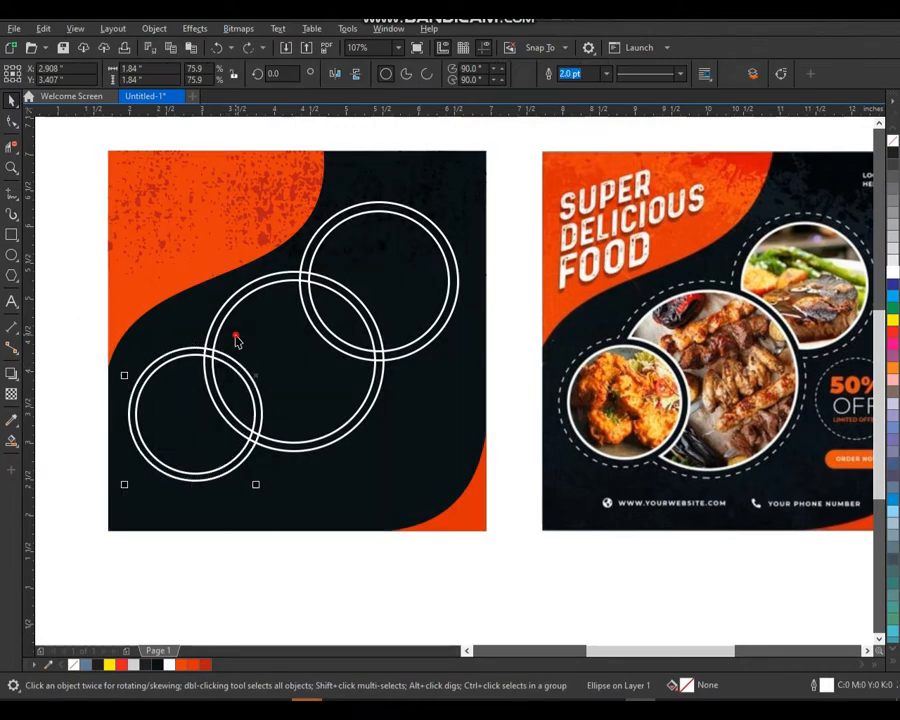
left_click(296, 273, "shift")
left_click(433, 78)
left_click(504, 290)
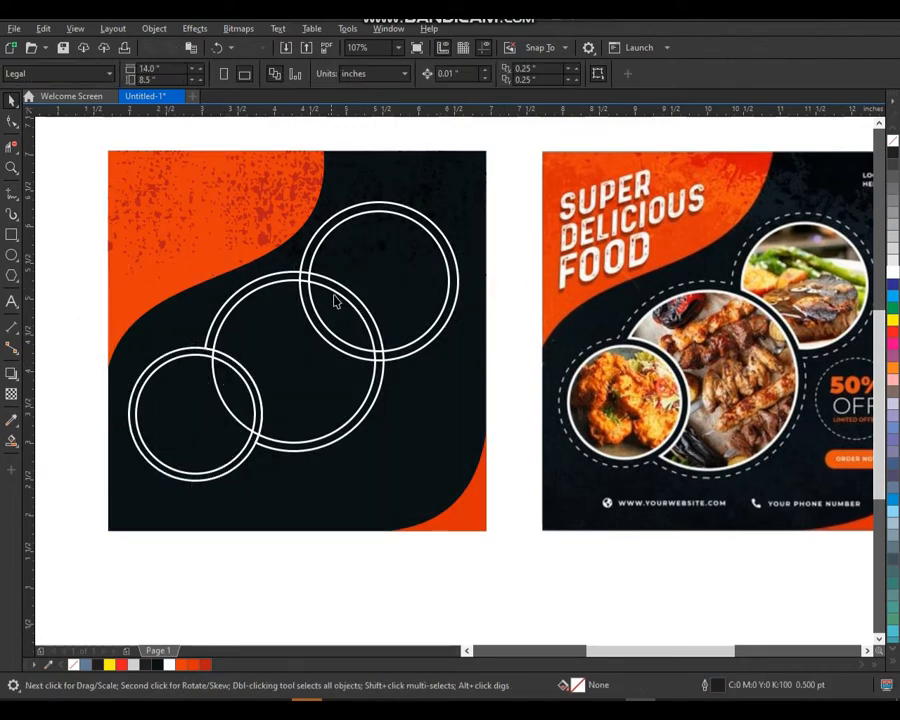
Try to trim the upper-right outer ring with the central outer ring.
left_click(338, 289)
left_click(366, 291, "shift")
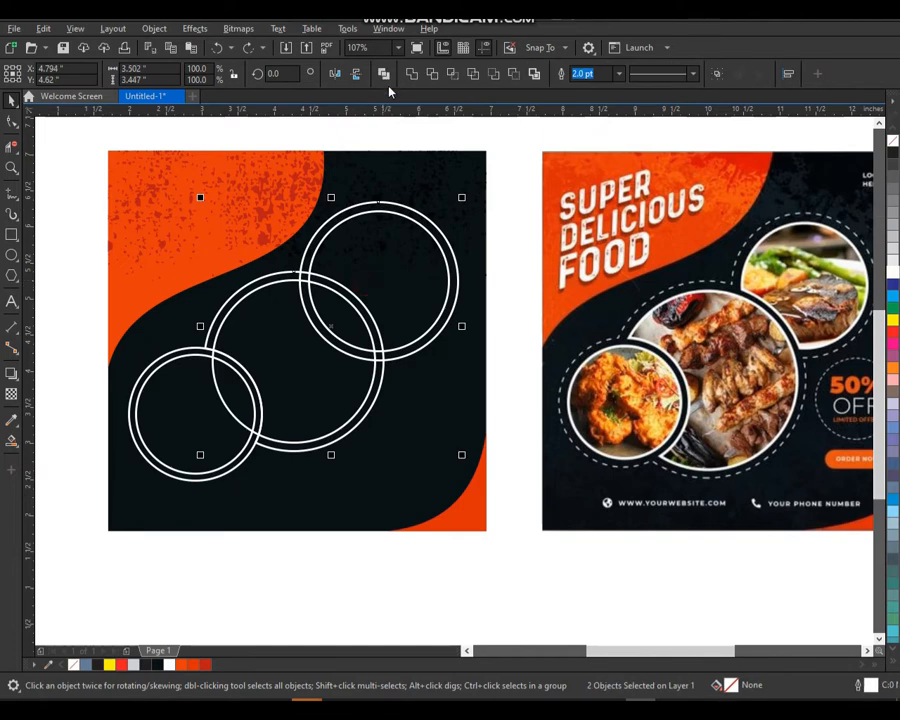
left_click(432, 75)
left_click(508, 227)
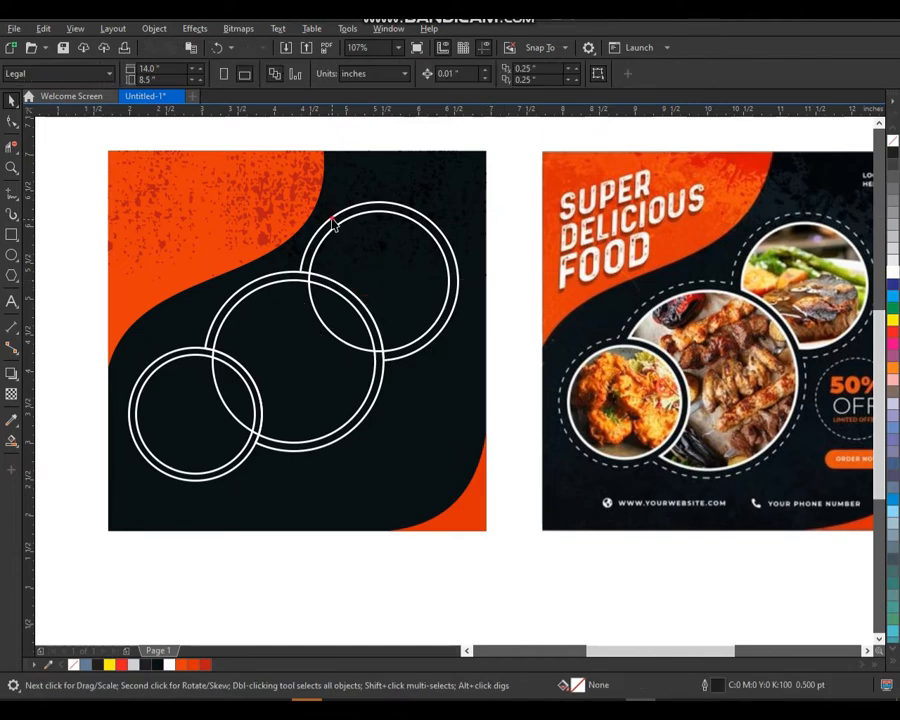
left_click(326, 234)
left_click(285, 283, "shift")
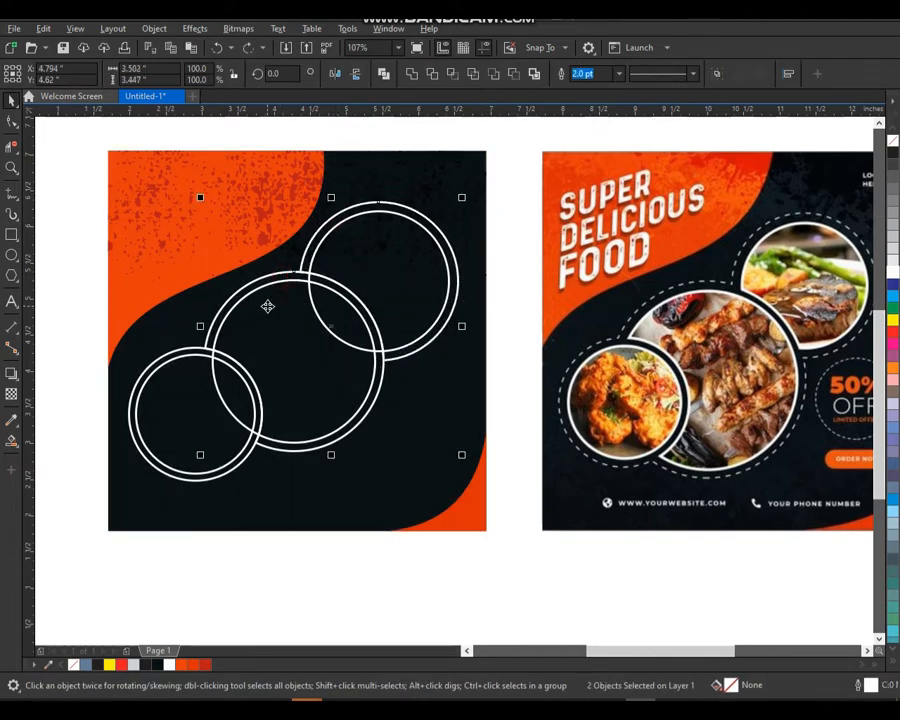
left_click(504, 227)
left_click_drag(285, 334, 269, 338)
key("ctrl+z")
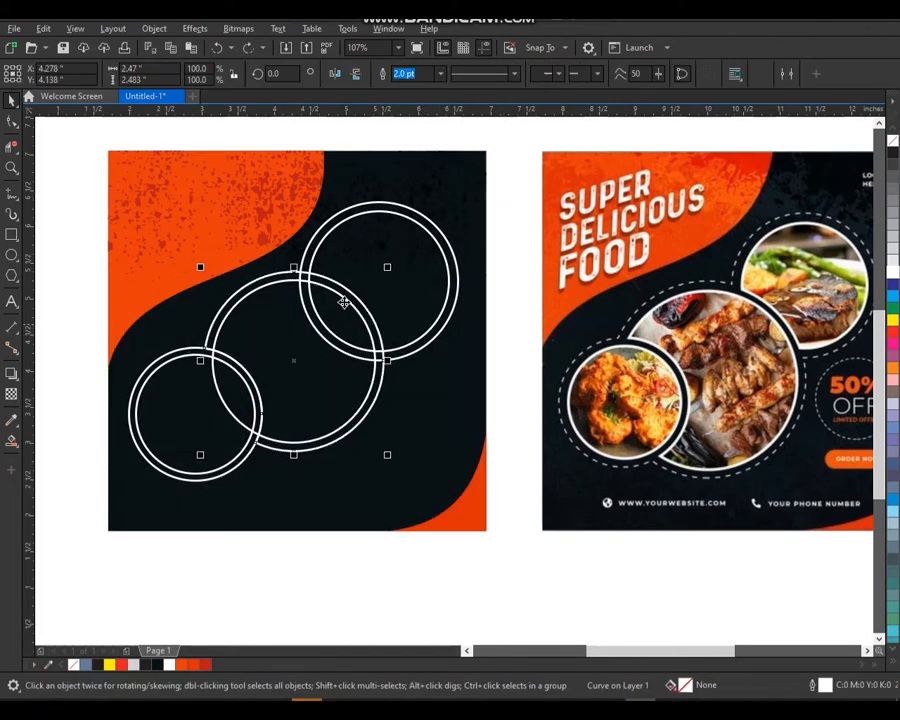
Trim the upper-right inner circle with the central outer ring.
left_click(357, 222, "shift")
left_click(504, 205)
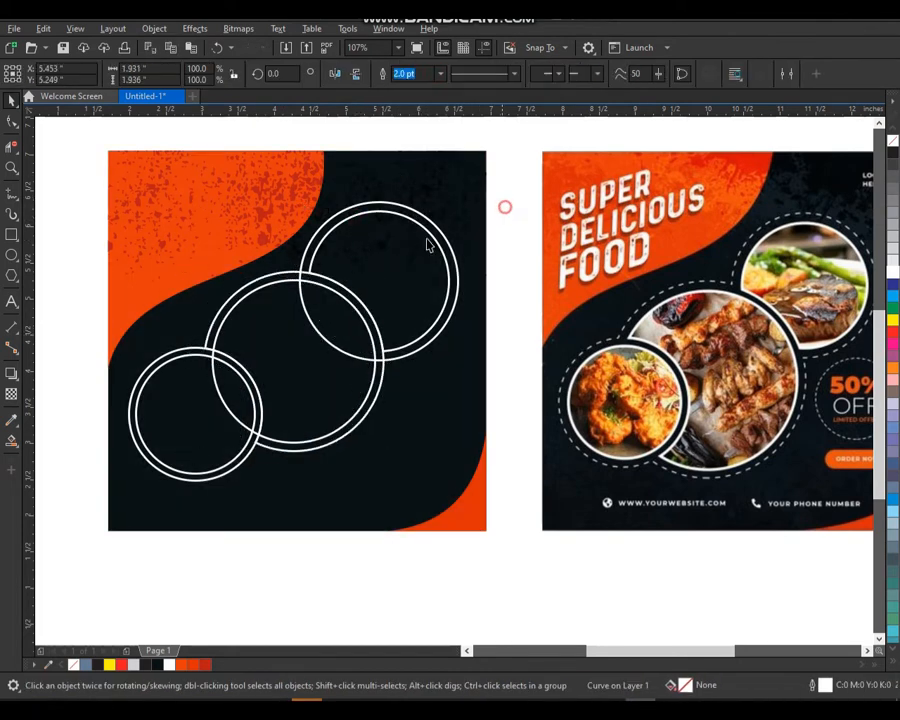
left_click_drag(280, 275, 249, 262)
key("ctrl+z")
Weld the three outer rings into one continuous contour around the circles.
left_click(196, 356)
left_click(266, 273, "shift")
left_click(319, 234, "shift")
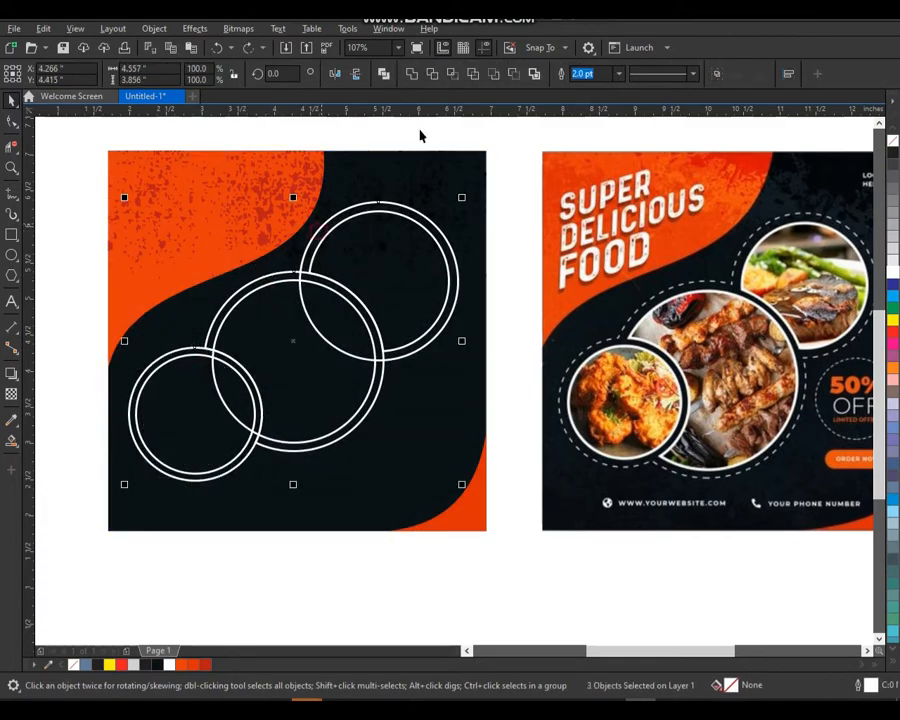
left_click(412, 74)
left_click(488, 414)
left_click_drag(201, 416, 189, 422)
key("ctrl+z")
left_click_drag(226, 366, 208, 386)
key("ctrl+z")
Enlarge a copy of the lower-left inner circle to about 1.83 inches, trim the central inner circle with it, and delete the copy.
key("z")
left_click_drag(126, 293, 490, 518)
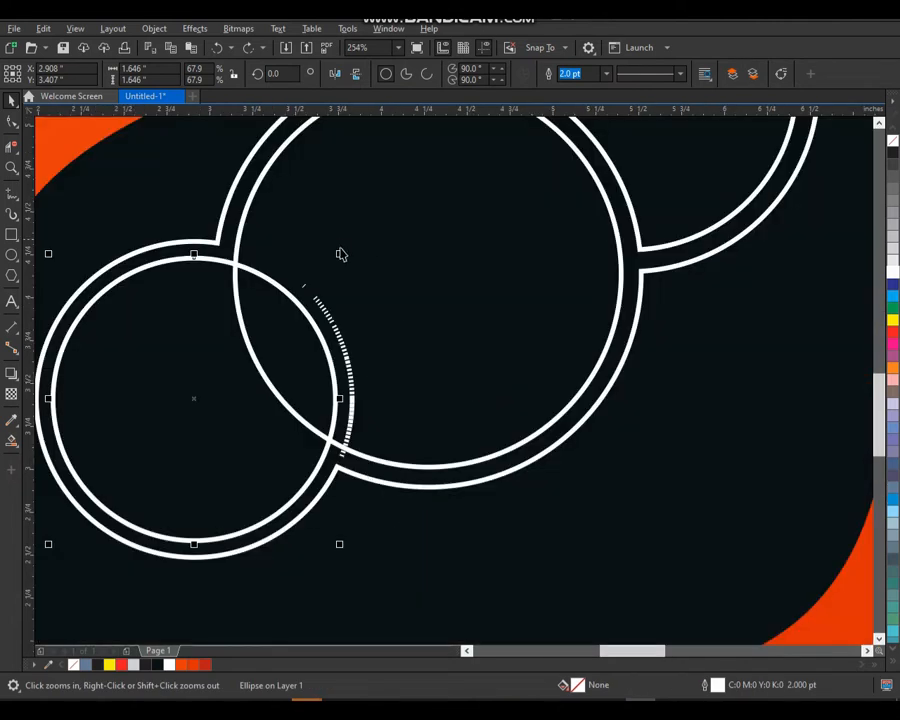
left_click_drag(343, 251, 361, 236)
left_click_drag(361, 238, 355, 238)
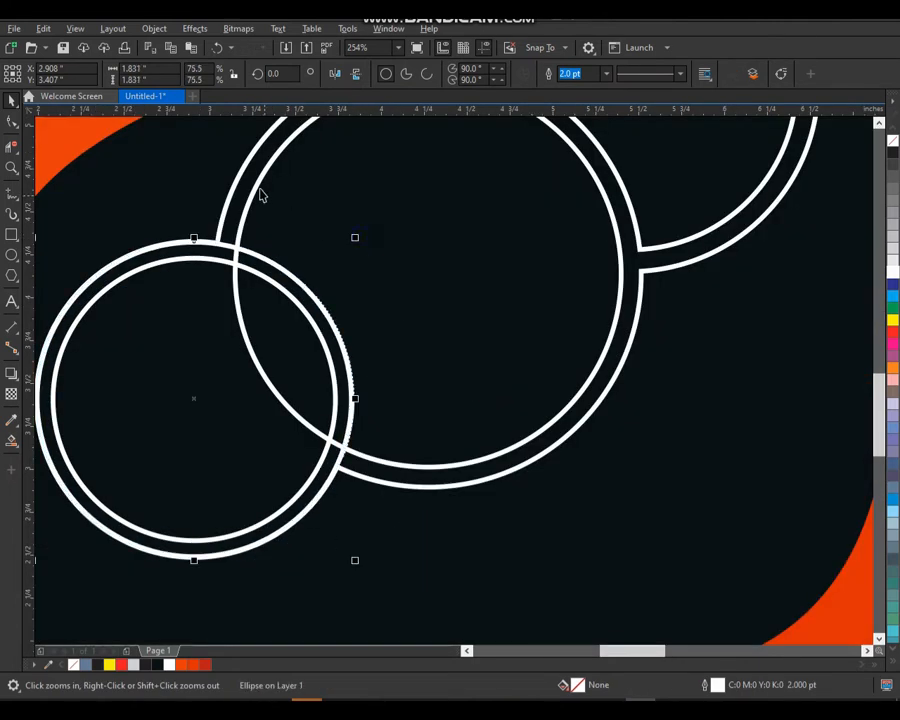
left_click(265, 185, "shift")
left_click(225, 223)
left_click(229, 245)
key("Delete")
Set the outline width of the welded outer contour to 1.0 pt.
left_click(218, 243)
scroll(344, 342, "down", 2)
key("F2")
left_click_drag(255, 222, 588, 438)
left_click(439, 78)
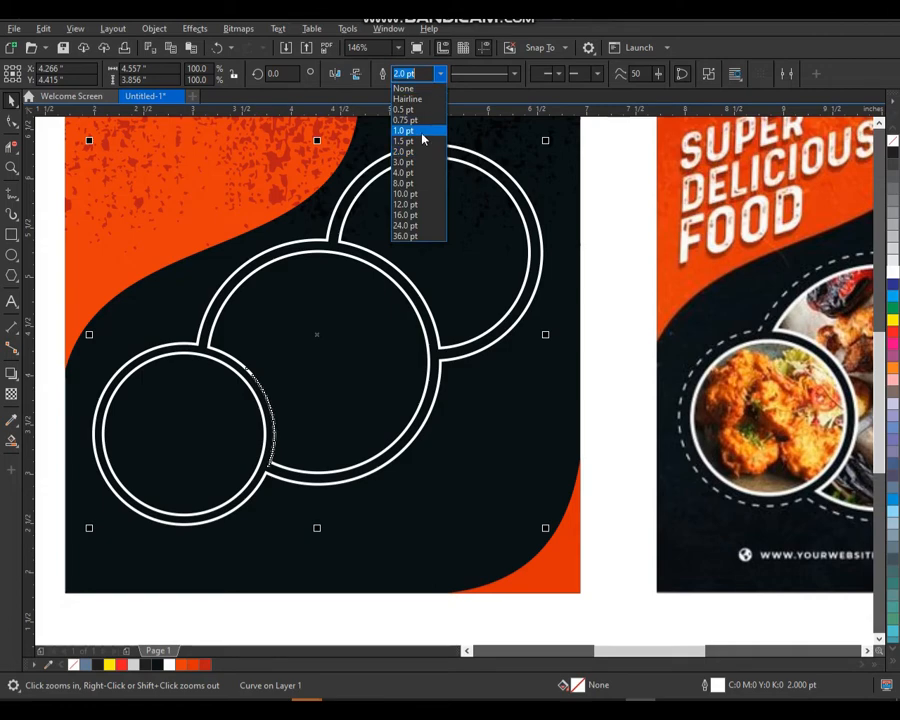
left_click(421, 139)
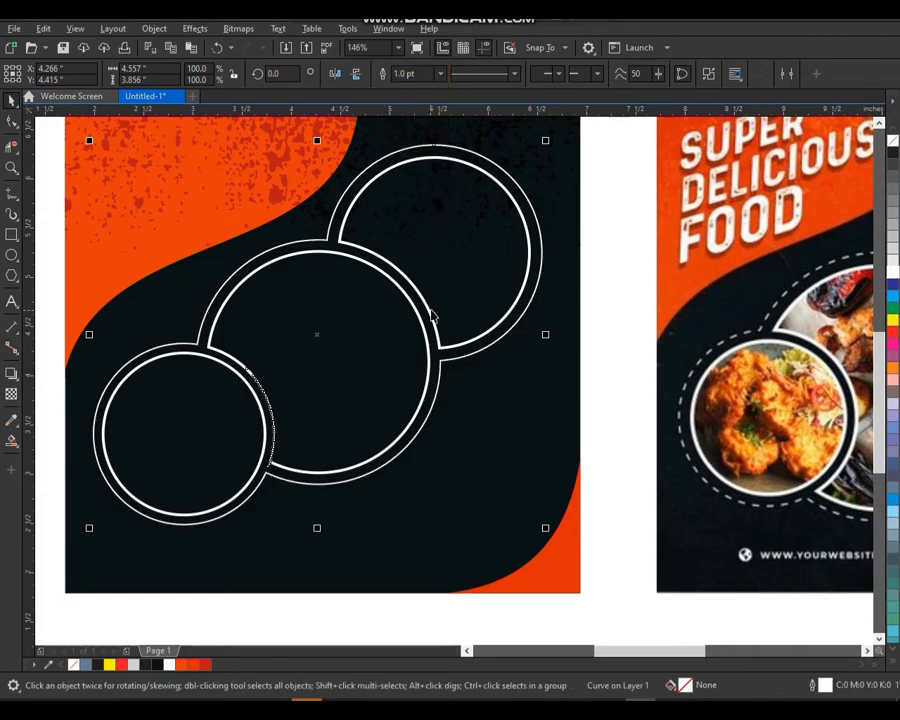
Apply a dashed line style to the welded outer contour.
key("z")
key("F3")
left_click_drag(243, 168, 635, 432)
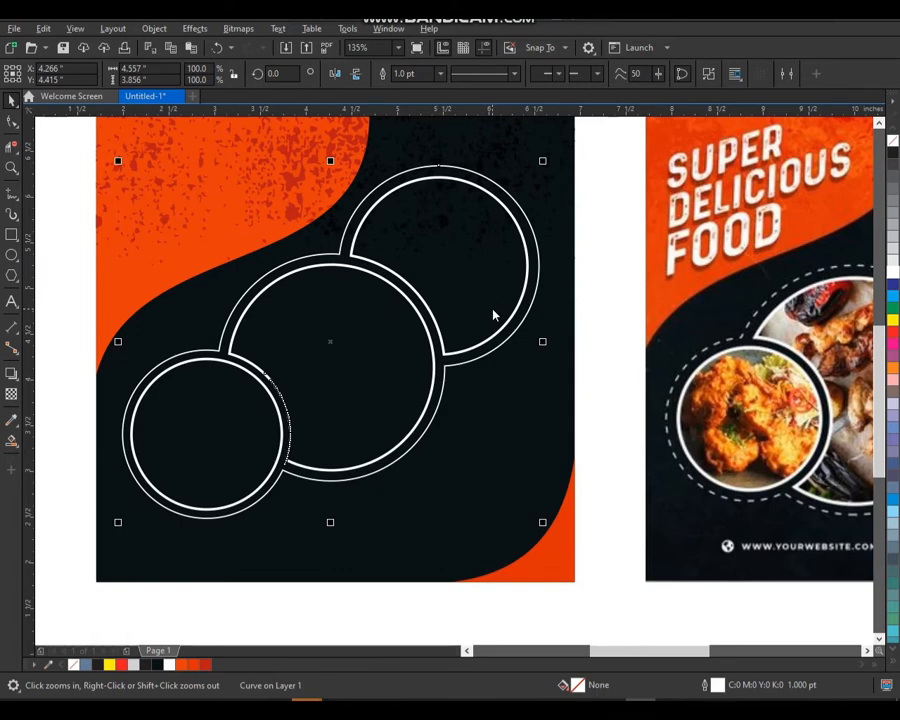
key("F12")
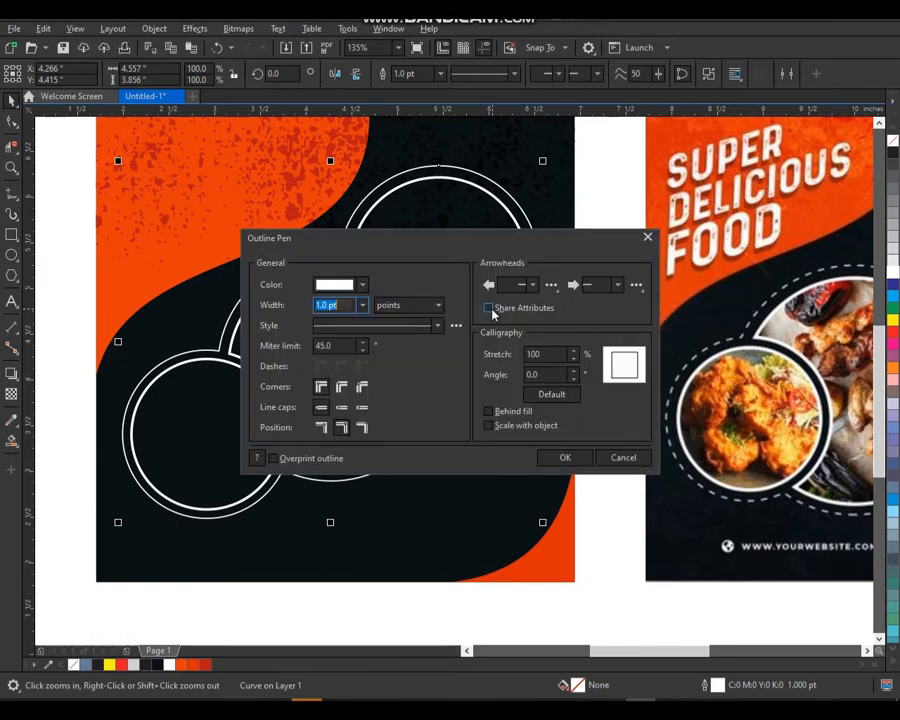
left_click(437, 327)
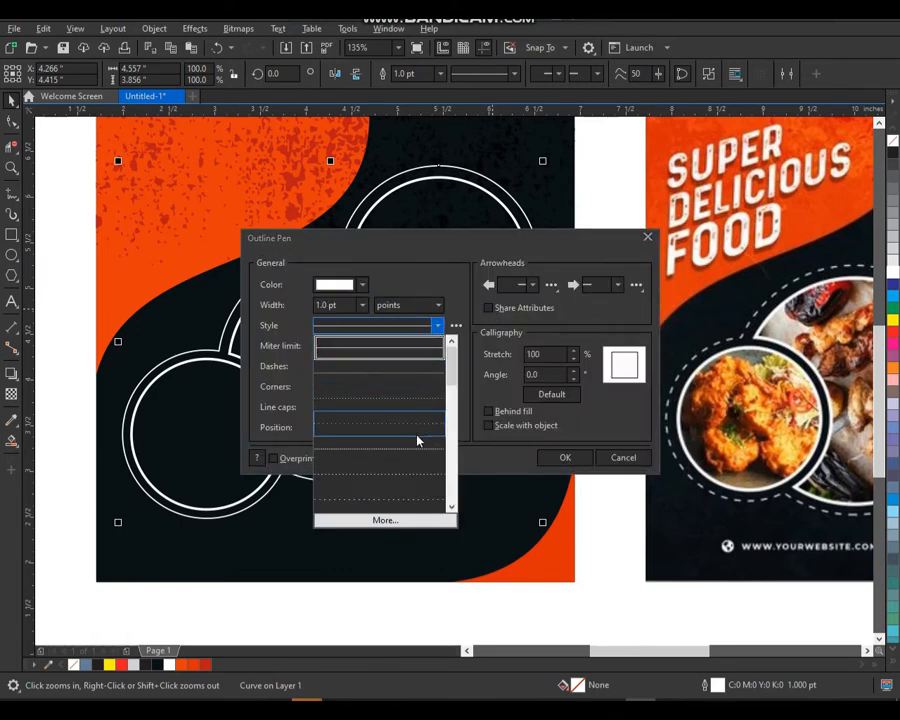
left_click(450, 509)
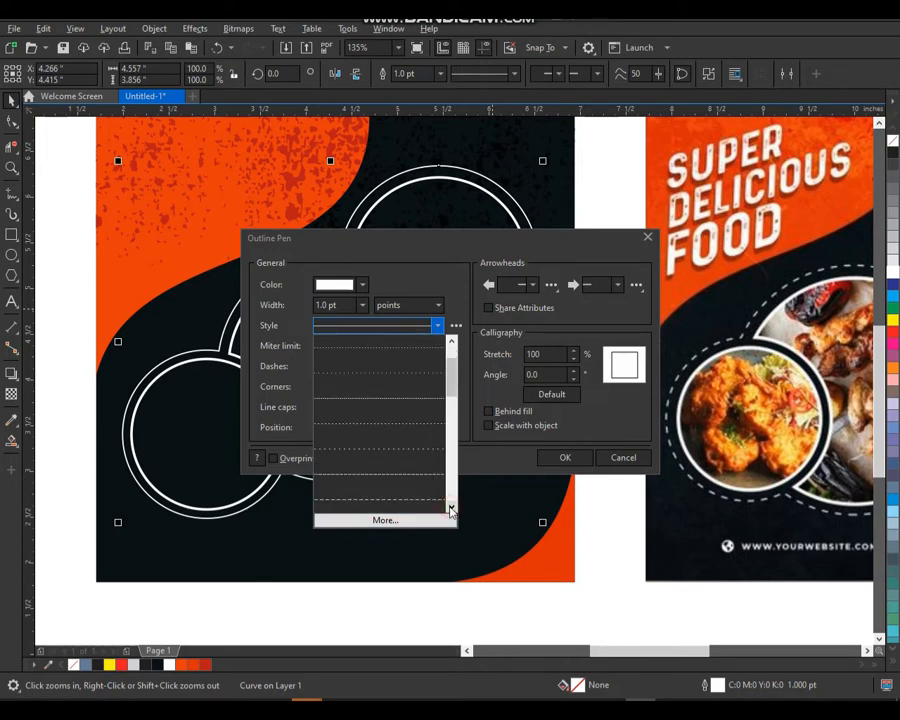
left_click(408, 484)
left_click(566, 459)
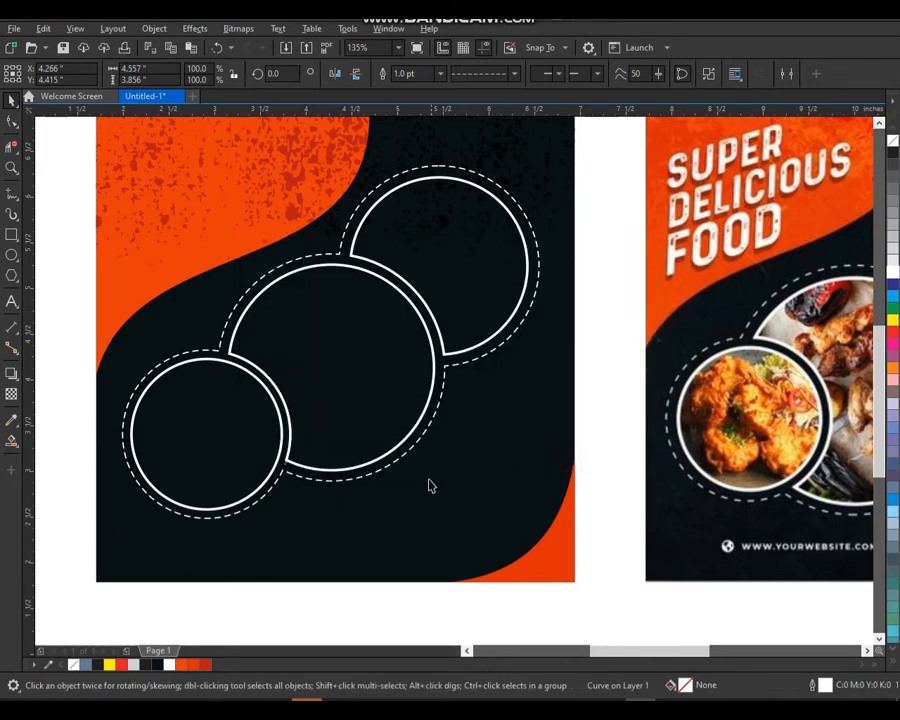
Select the three circles with their dashed contour and scale them down together to about 4.18 by 3.54 inches.
scroll(415, 394, "down", 2)
left_click(203, 257)
key("F2")
left_click_drag(246, 235, 781, 541)
left_click_drag(304, 356, 89, 491)
left_click_drag(395, 214, 382, 225)
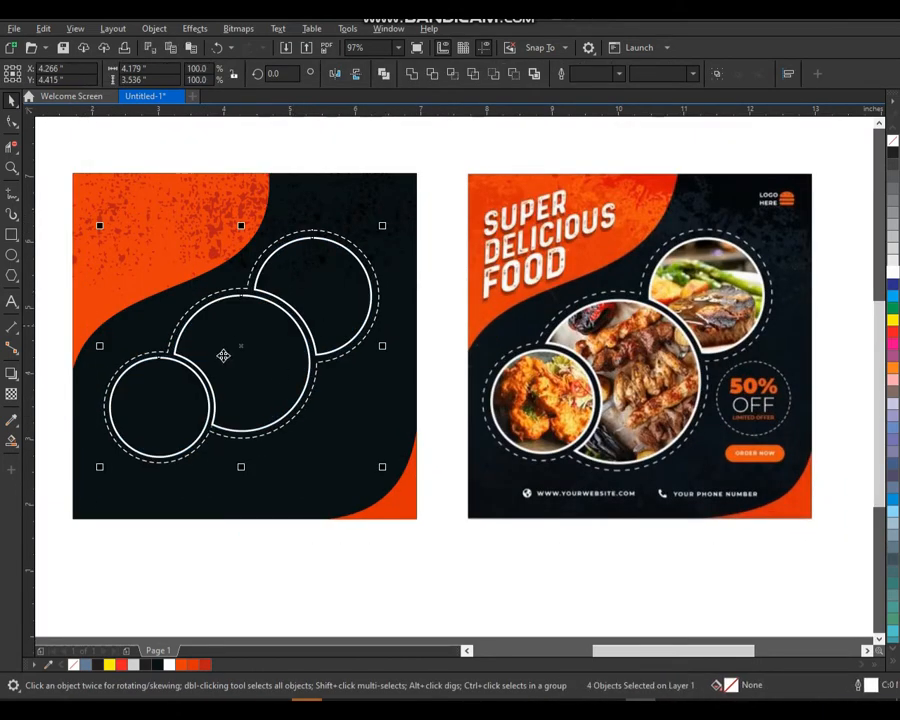
Shift the three circles and their dashed contour slightly towards the flyer's lower left.
left_click_drag(245, 346, 241, 348)
left_click(342, 148)
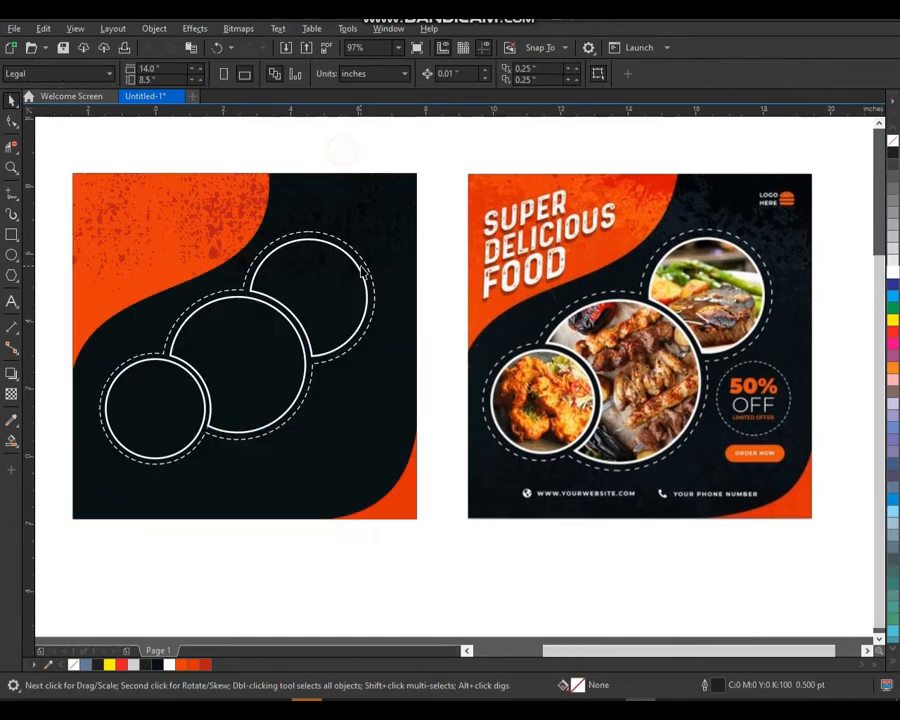
Scale down the three food photos above the page to between about 3.2 and 3.3 inches wide.
scroll(361, 267, "down", 2)
key("F2")
left_click_drag(175, 332, 548, 141)
left_click_drag(528, 231, 530, 251)
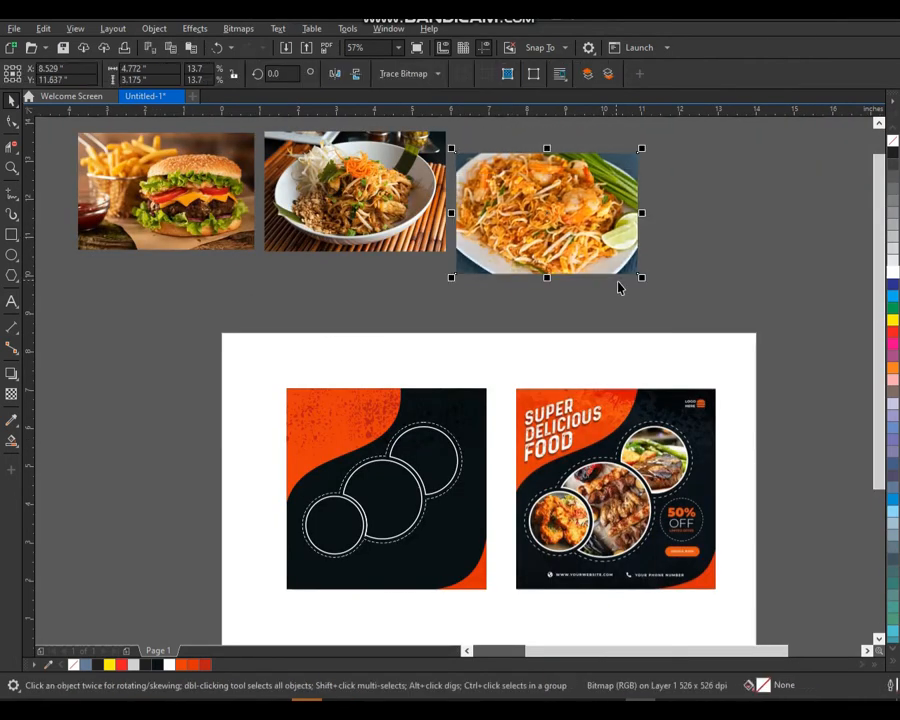
key("ctrl+z")
left_click_drag(641, 254, 610, 238)
left_click(398, 212)
key("ctrl+r")
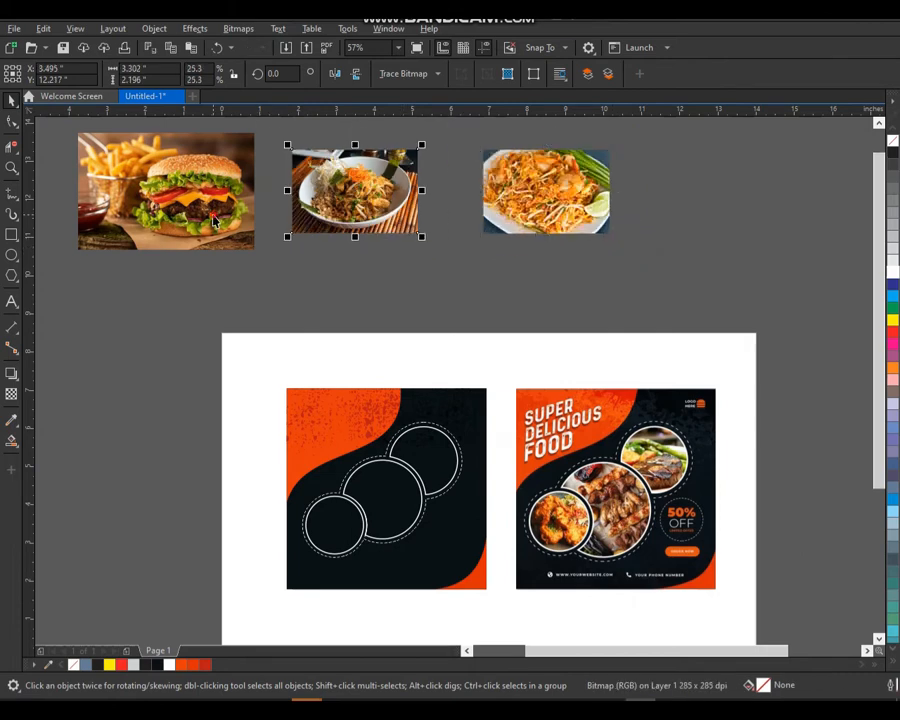
left_click(213, 214)
key("ctrl+r")
left_click(279, 276)
left_click_drag(195, 213, 227, 237)
key("ctrl+z")
left_click(390, 480)
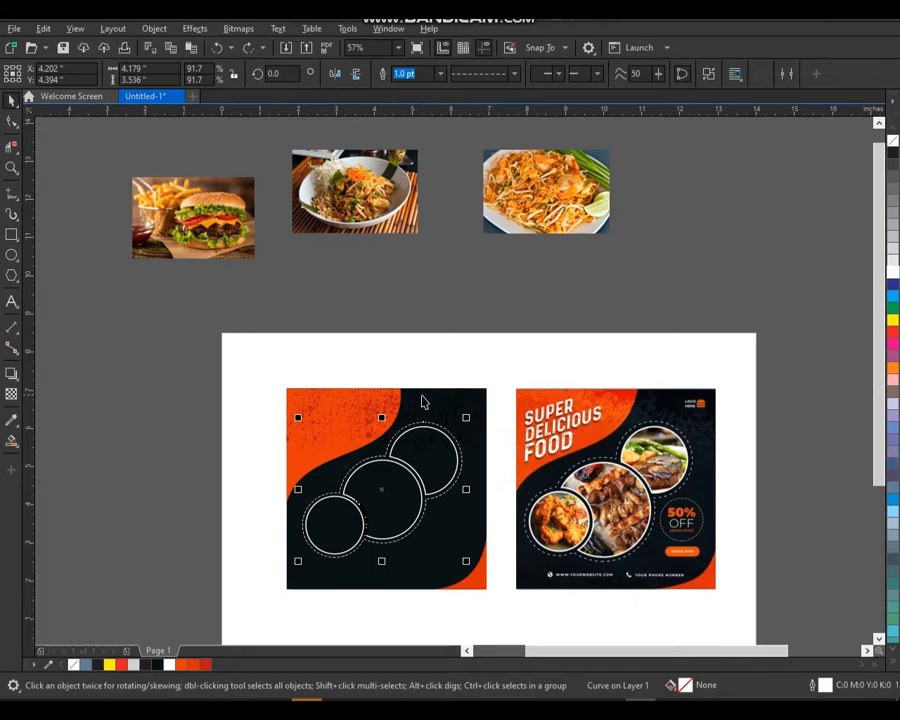
key("F2")
left_click_drag(325, 359, 691, 682)
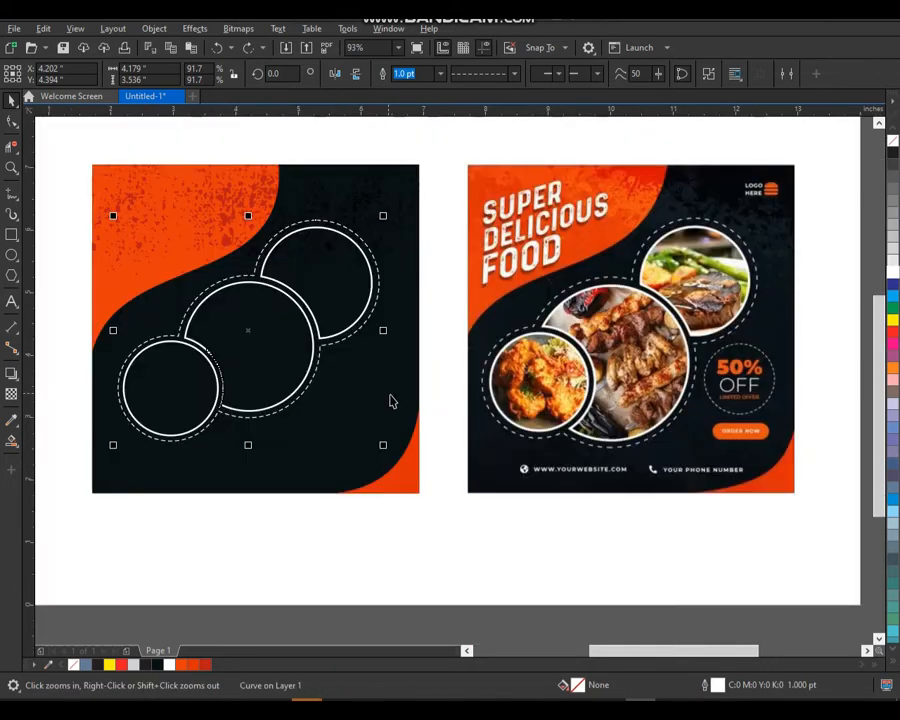
scroll(460, 314, "down", 2)
left_click_drag(295, 182, 645, 437)
left_click(591, 434)
key("F7")
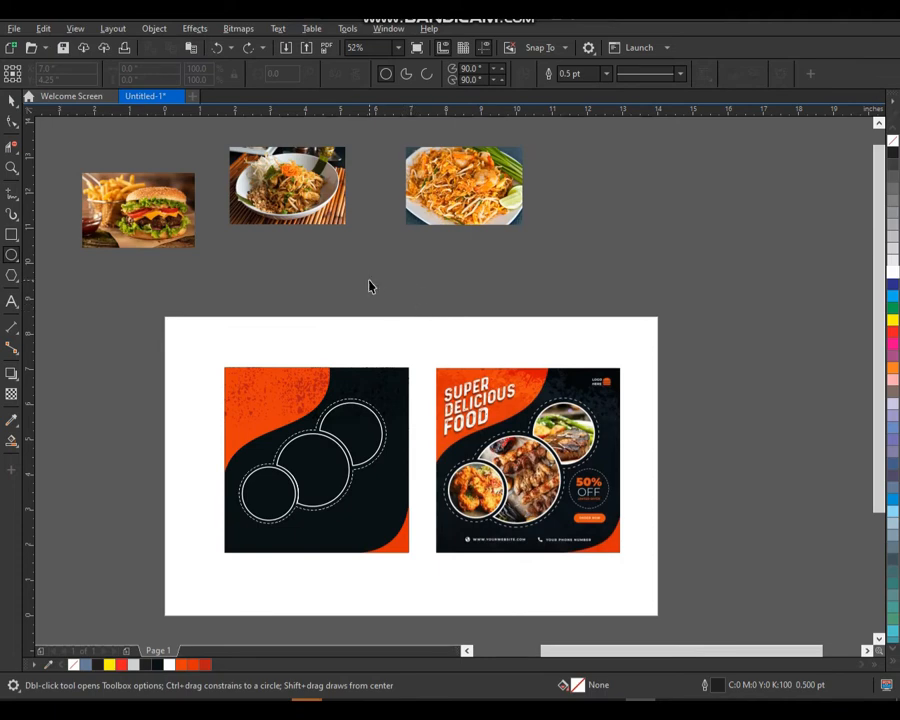
key("space")
PowerClip the burger photo inside the flyer's central circle.
left_click(170, 215)
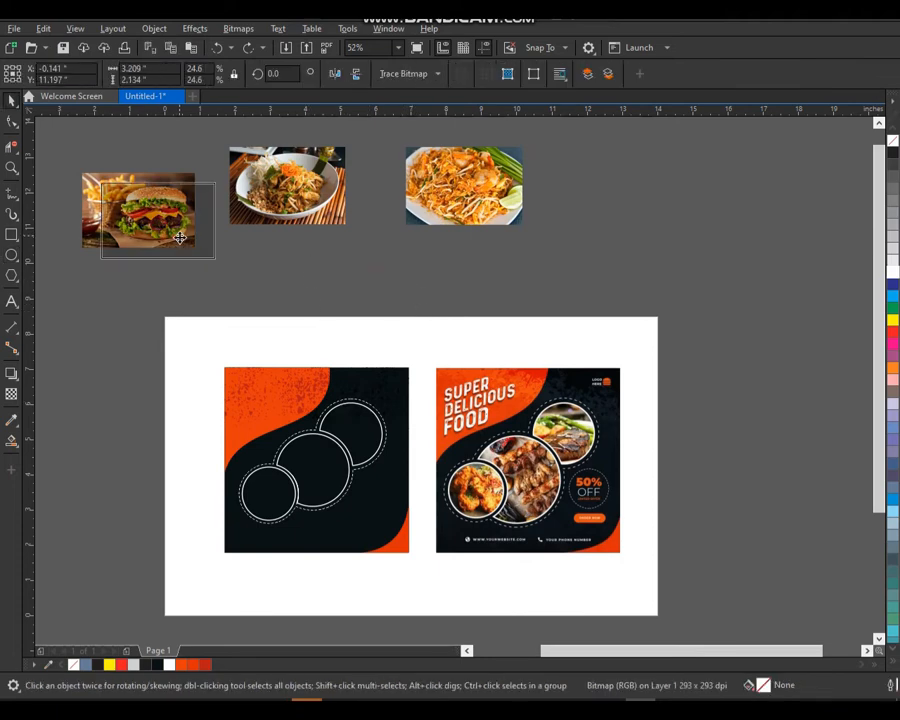
right_click(178, 213)
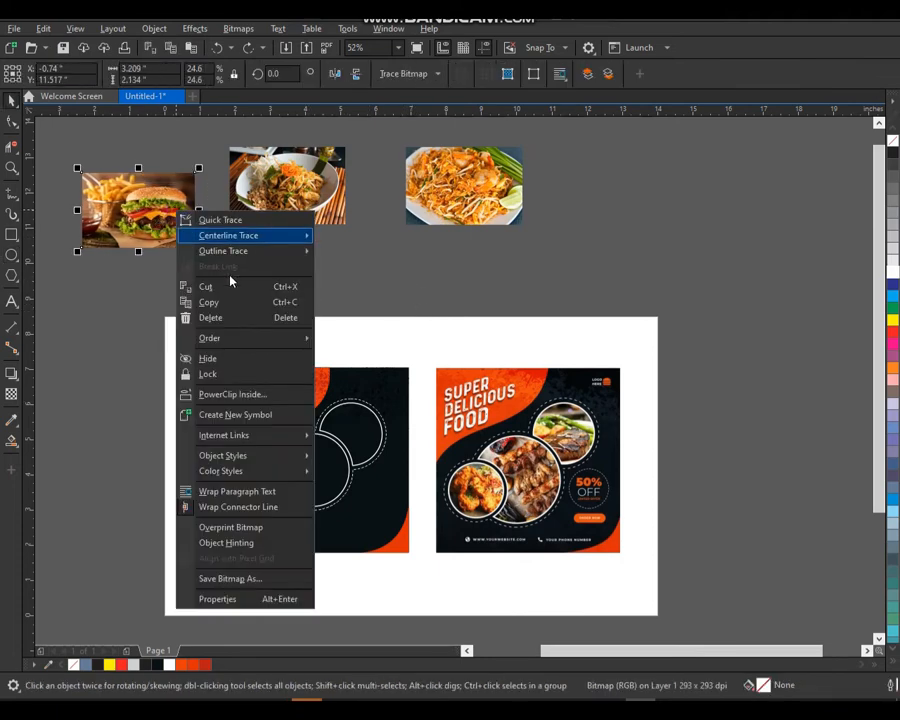
left_click(250, 394)
left_click(307, 468)
left_click(380, 285)
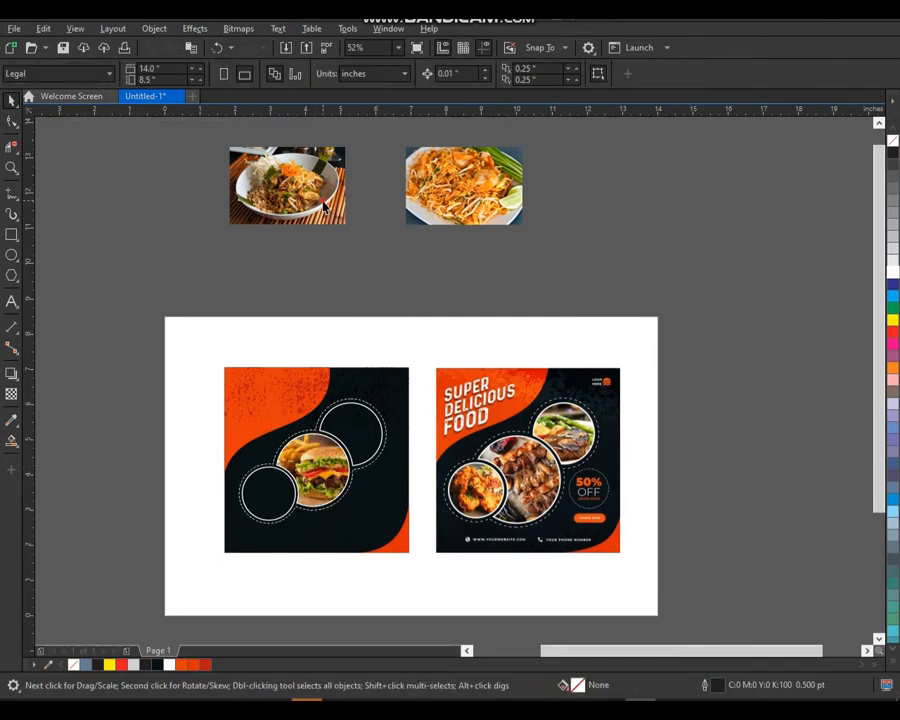
PowerClip the noodle bowl photo inside the flyer's upper-right circle.
right_click(323, 205)
left_click(371, 381)
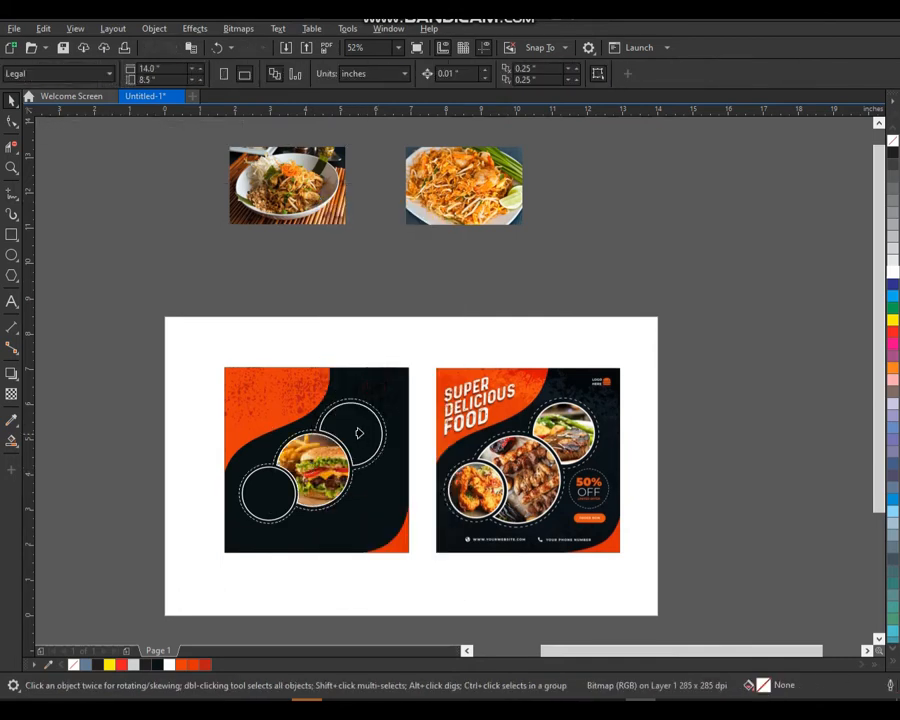
left_click(358, 432)
PowerClip the remaining noodle photo inside the flyer's lower-left circle.
right_click(457, 207)
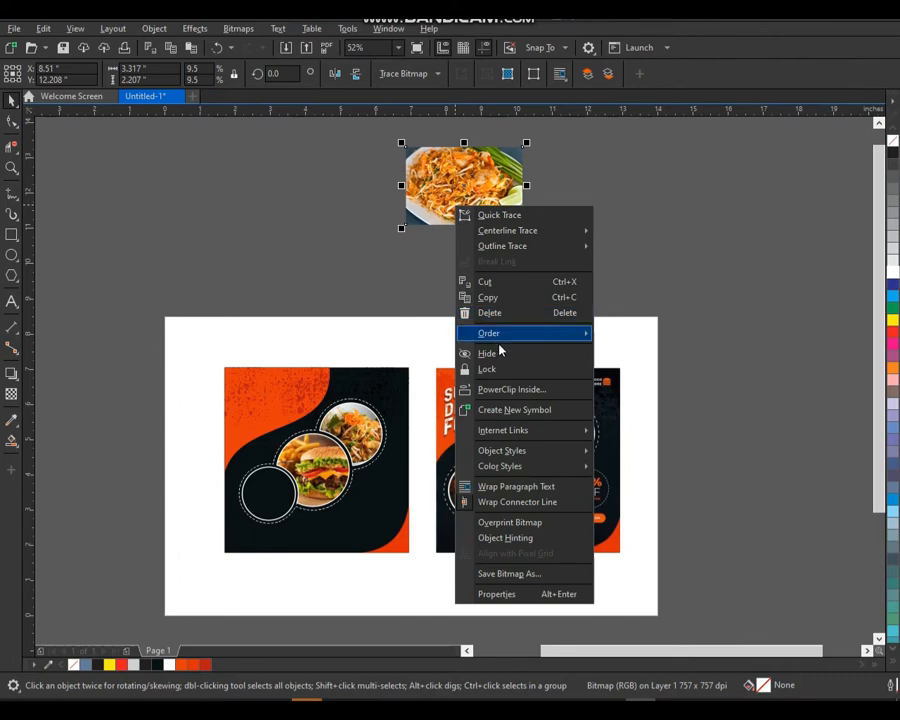
left_click(505, 389)
left_click(244, 490)
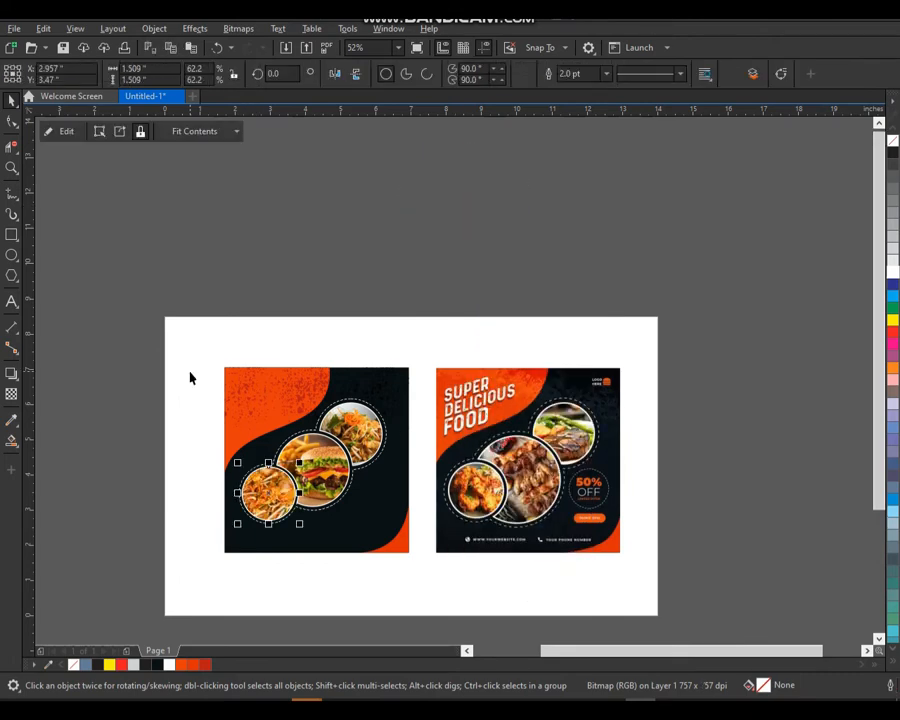
left_click(172, 338)
key("z")
left_click_drag(195, 326, 474, 548)
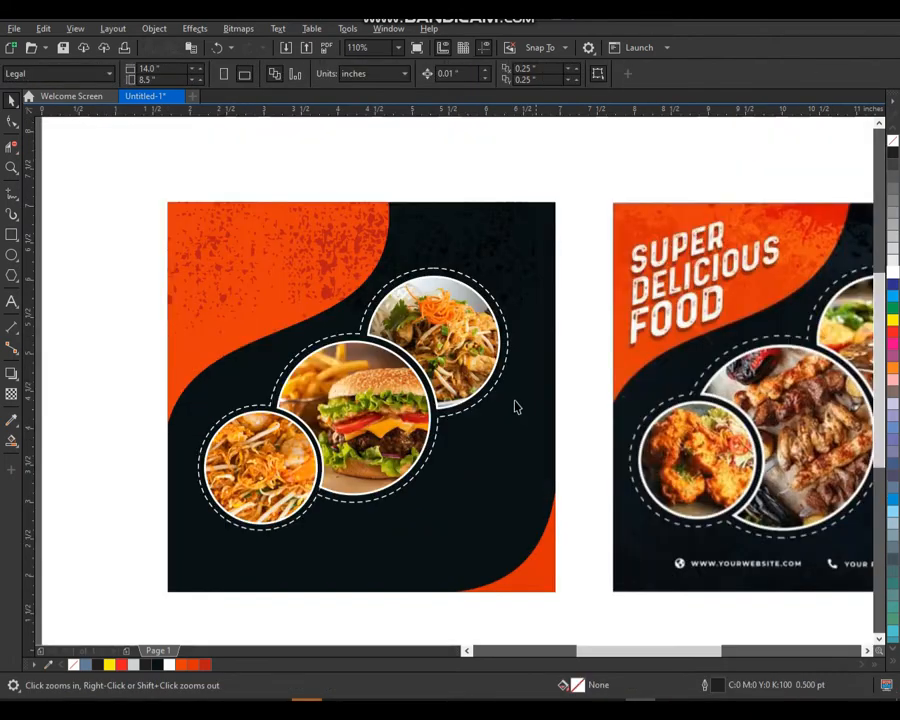
left_click(456, 360)
left_click(94, 350)
scroll(286, 337, "down", 2)
key("F2")
left_click_drag(195, 255, 731, 532)
right_click(410, 430)
left_click_drag(238, 297, 570, 538)
key("F8")
left_click(362, 516)
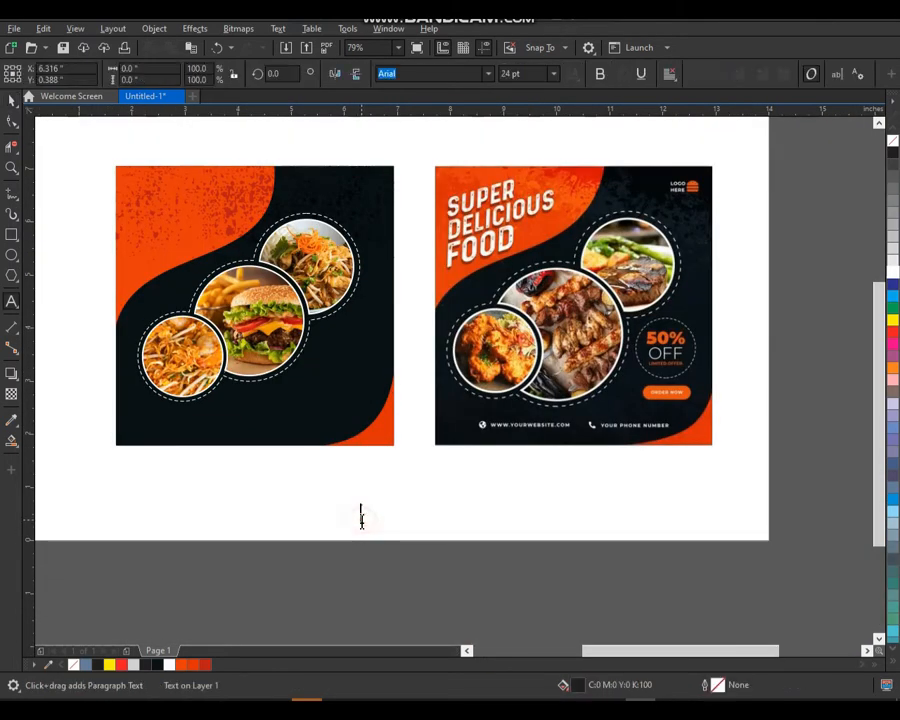
type("سئيعر")
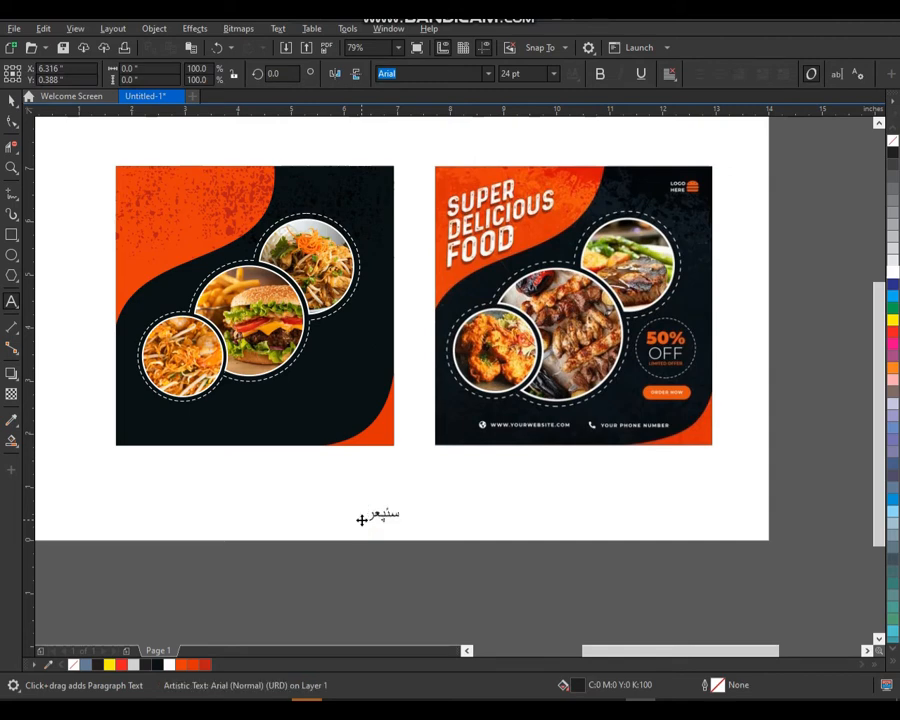
key("ctrl+space")
key("Delete")
Switch the input language to English (United States) and add "Super delicious food" as three lines of artistic text below the flyer.
left_click(806, 710)
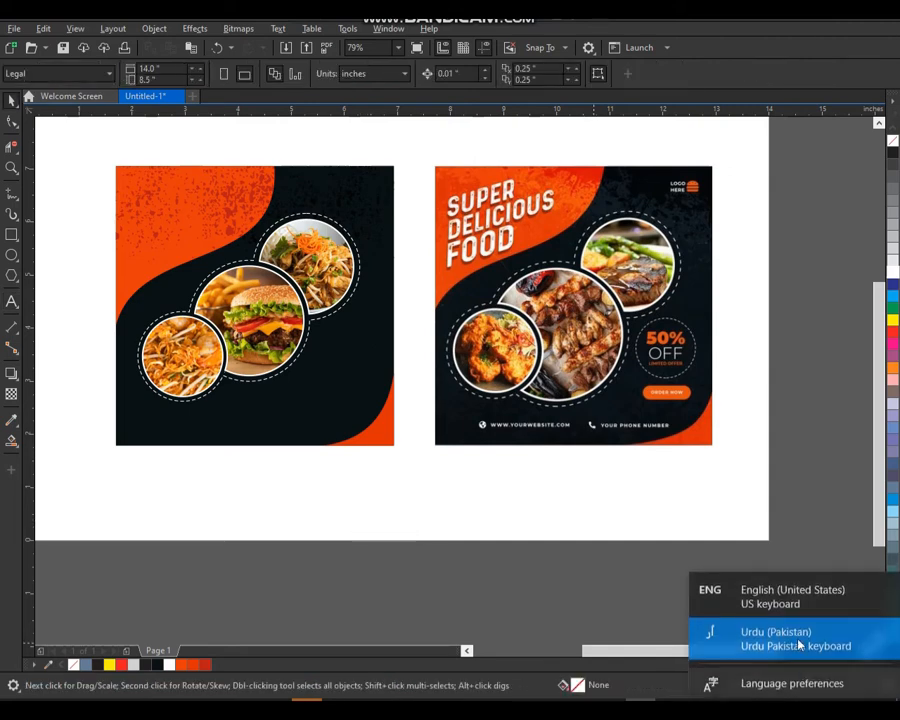
key("F8")
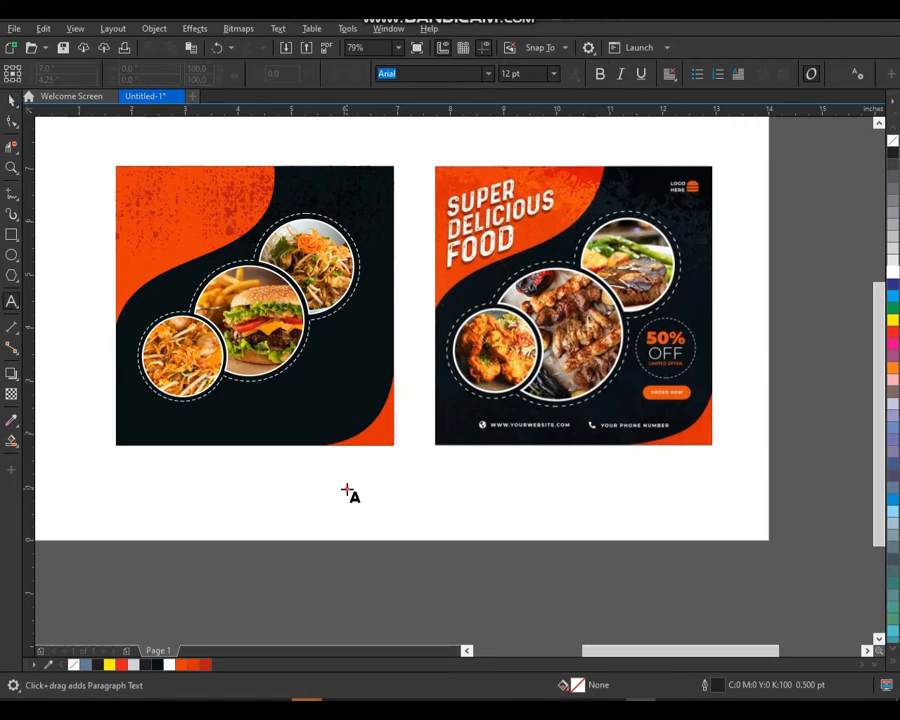
left_click(347, 487)
type("Super")
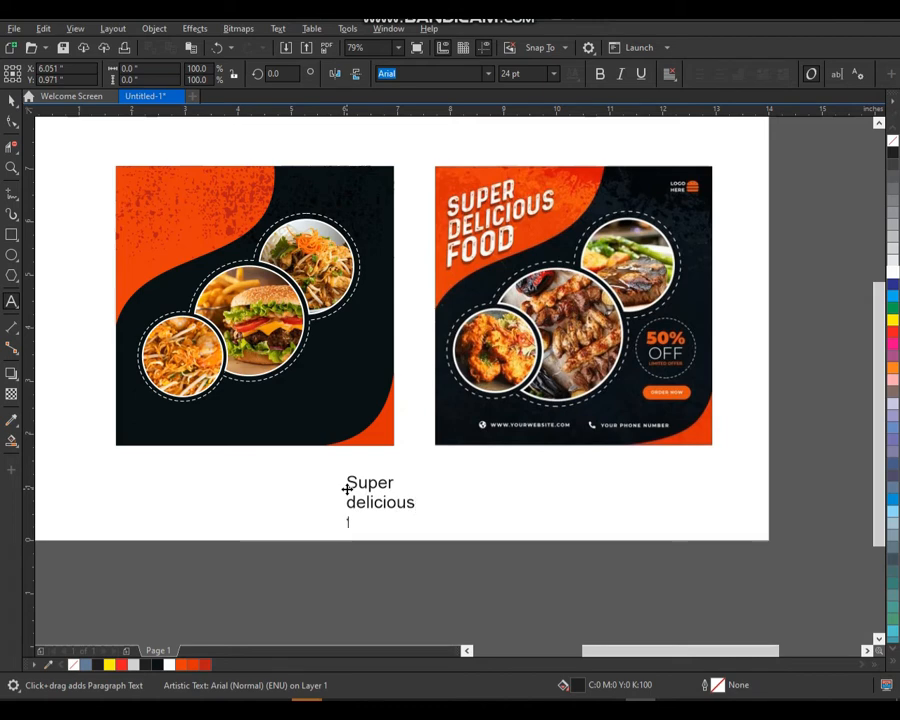
key("ctrl+space")
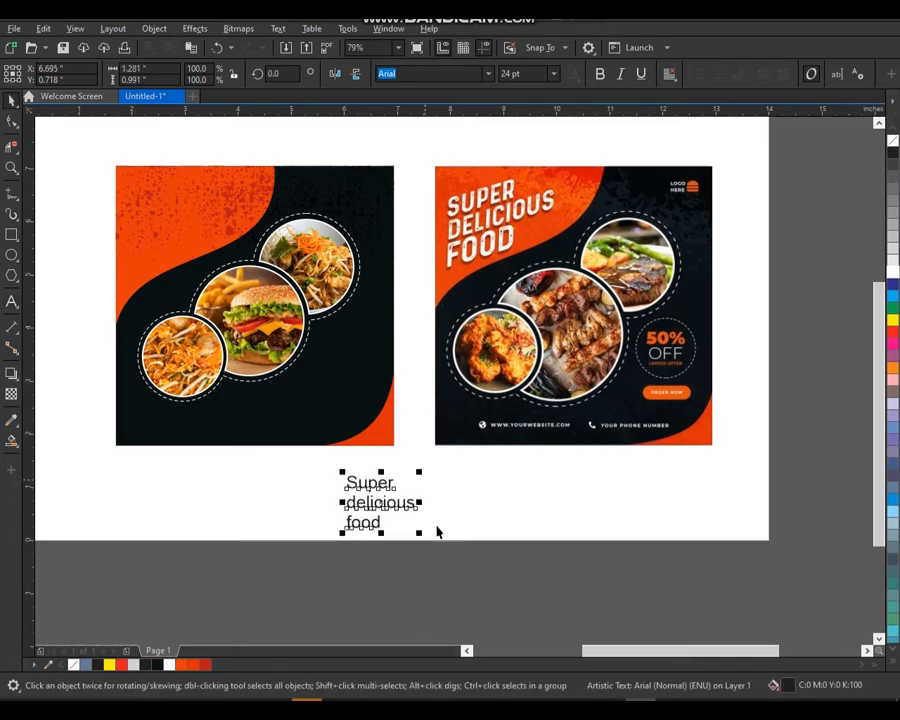
Change the case of the "Super delicious food" text to uppercase.
left_click(280, 29)
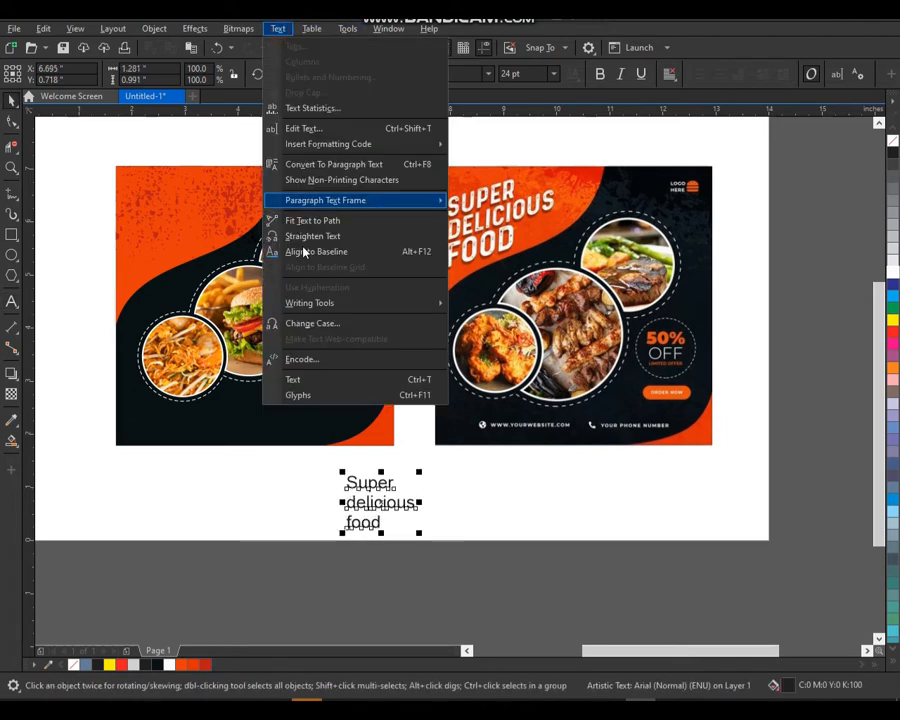
left_click(340, 327)
left_click(429, 401)
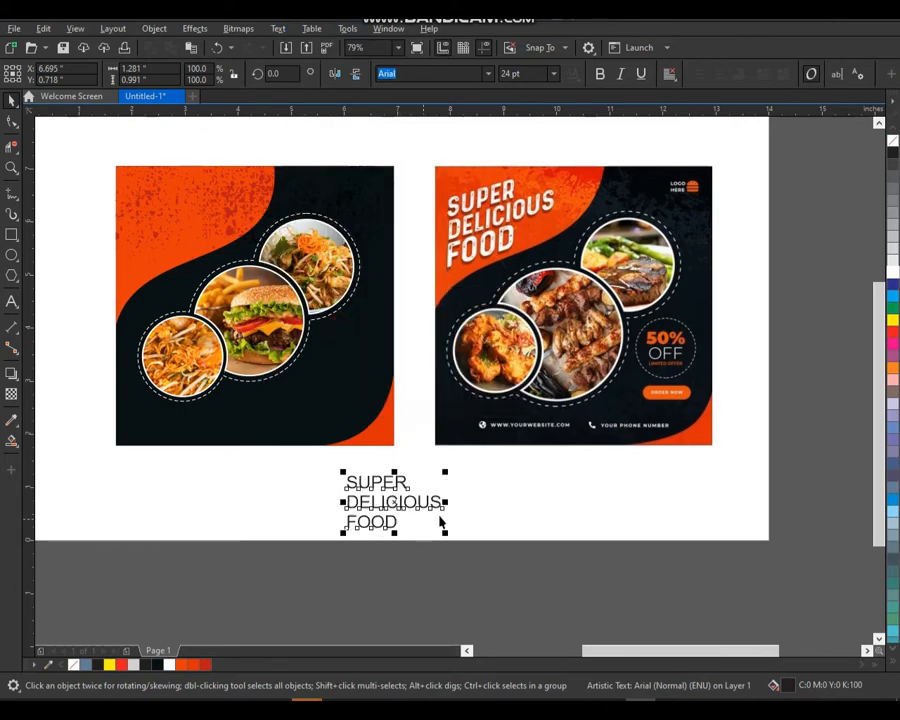
Set the heading's font to Futura Md BT Bold and scale the text down to about 19.8 pt.
left_click(488, 73)
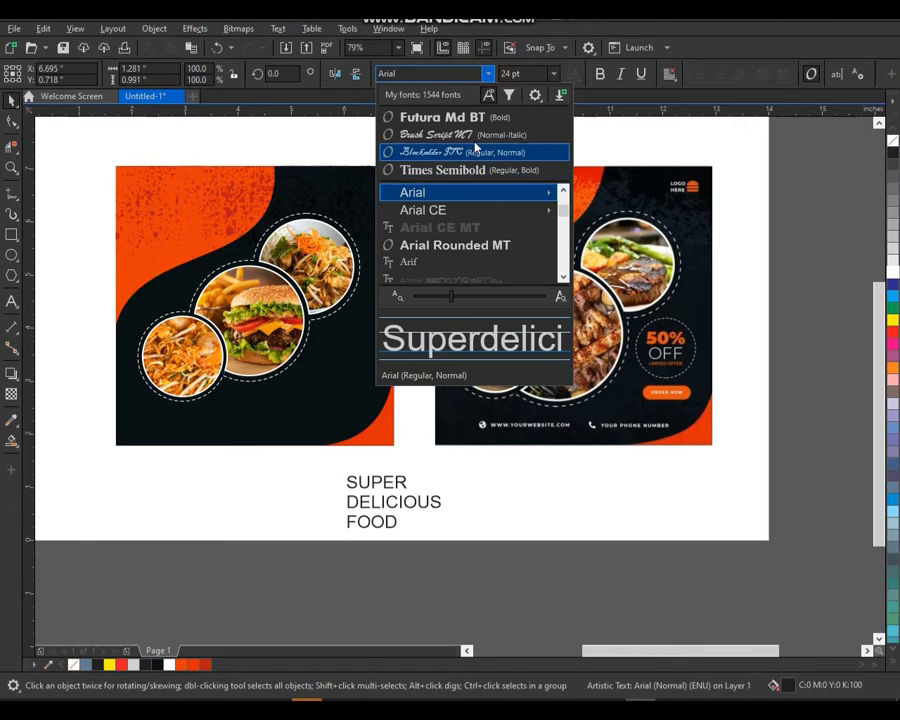
left_click(484, 117)
left_click_drag(449, 540, 429, 527)
Separate the heading into its three lines, stack them more tightly and enlarge the word FOOD.
key("F2")
left_click_drag(496, 426, 278, 556)
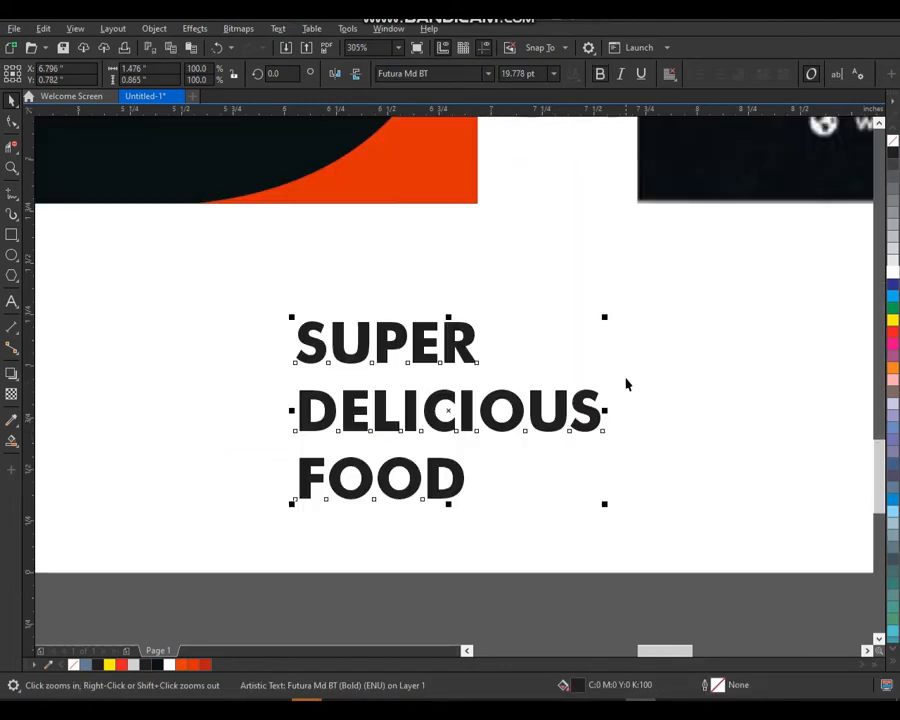
left_click_drag(585, 405, 464, 360)
left_click(442, 422)
left_click_drag(340, 440, 422, 460)
left_click(578, 325)
Weld the three heading lines into one curve and move it onto the orange shape in the flyer's upper-left corner.
left_click_drag(562, 247, 145, 488)
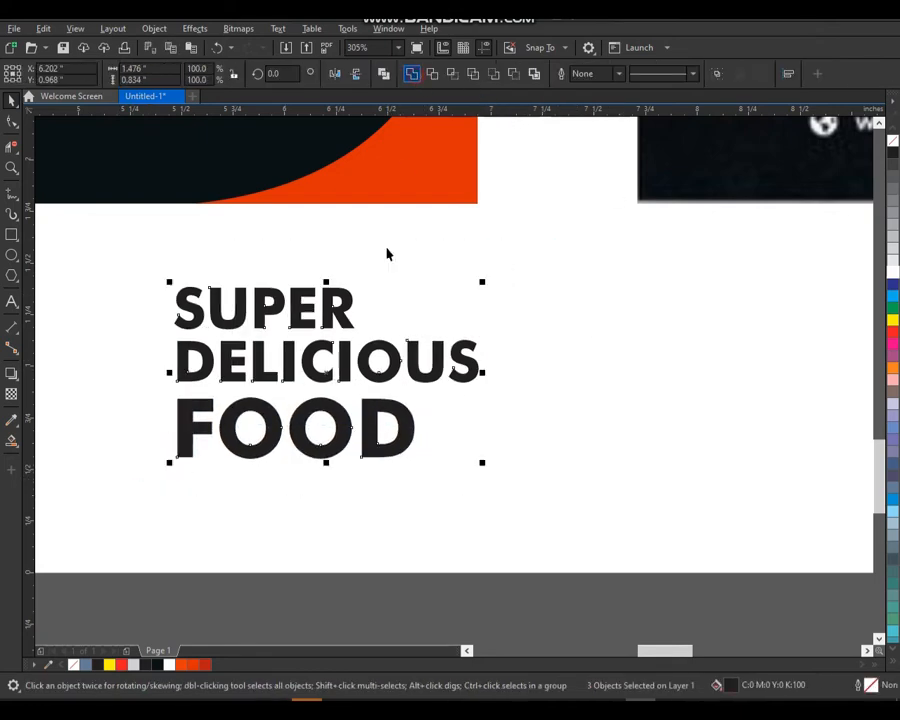
scroll(402, 341, "down", 3)
key("F2")
left_click_drag(249, 385, 519, 168)
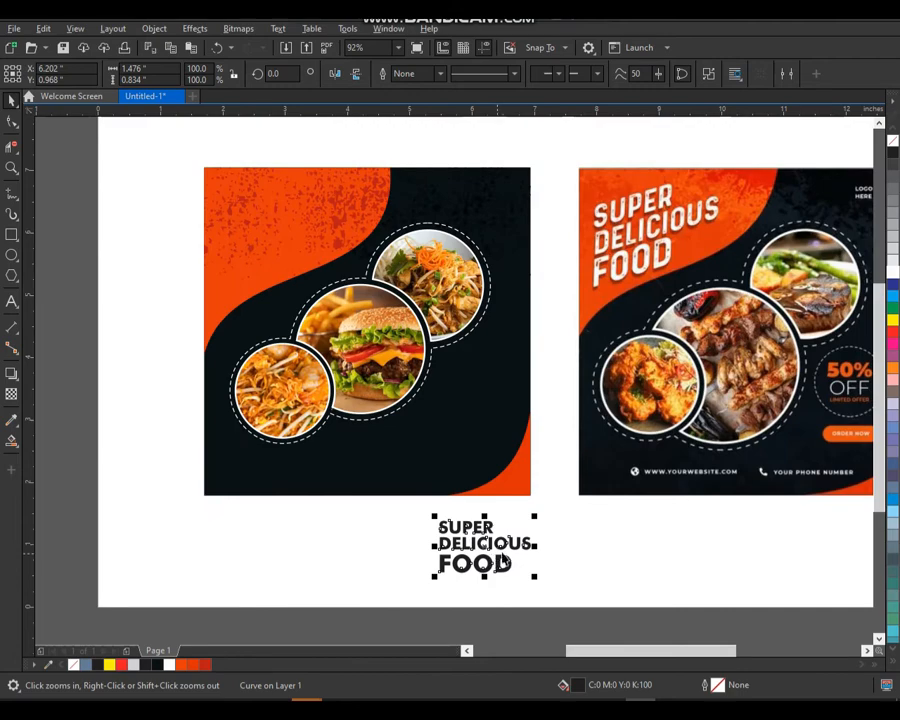
left_click_drag(497, 550, 288, 228)
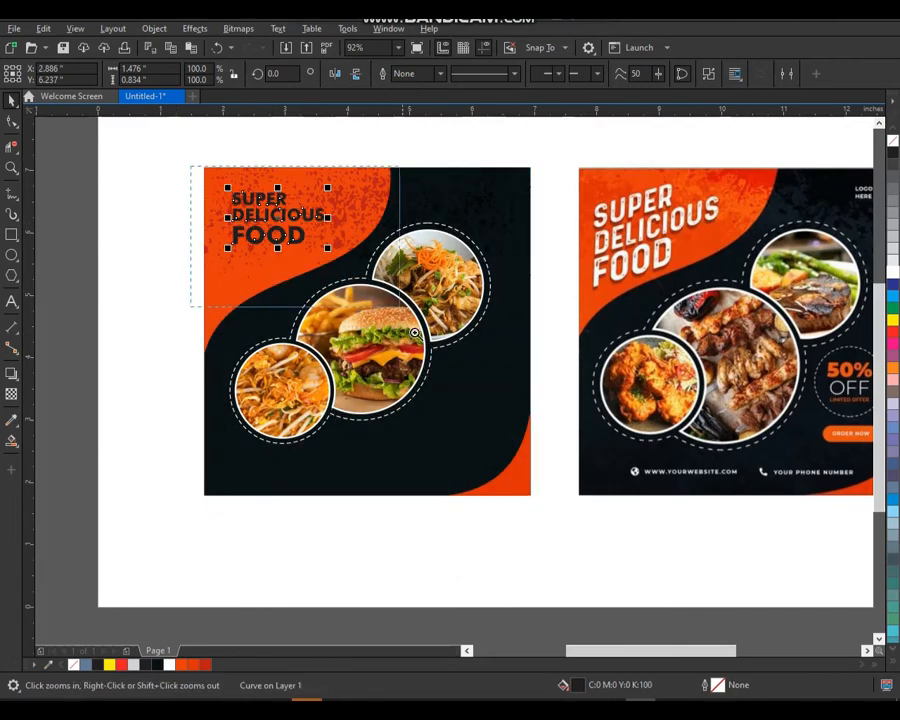
Enlarge the heading to about 1.97 by 1.12 inches on the orange shape and fill it white.
left_click_drag(410, 320, 405, 315)
left_click_drag(529, 371, 595, 410)
left_click_drag(582, 277, 565, 249)
left_click_drag(578, 379, 605, 395)
left_click_drag(595, 271, 589, 265)
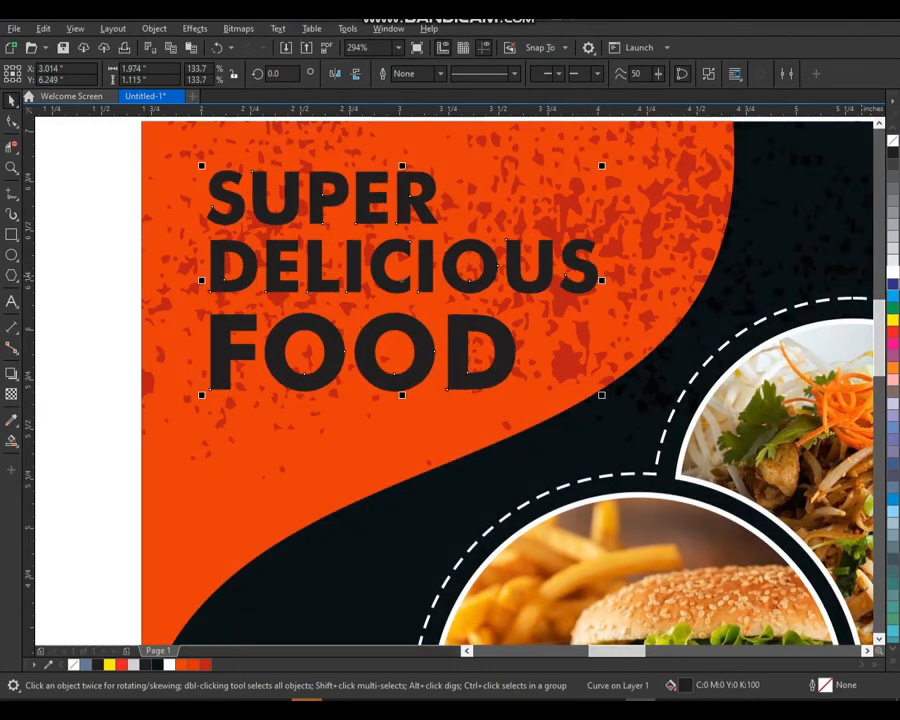
left_click(895, 283)
Create a black shadow copy of the heading offset slightly down and to the right, with the white heading in front.
key("z")
left_click(497, 351)
key("space")
left_click_drag(490, 391, 500, 402)
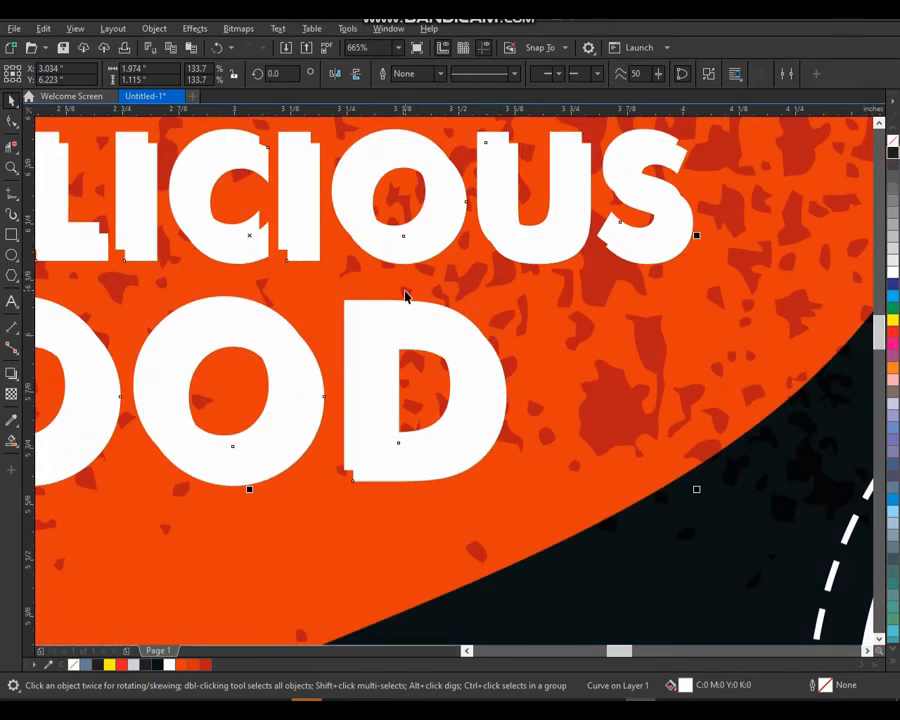
left_click(892, 153)
left_click(366, 309)
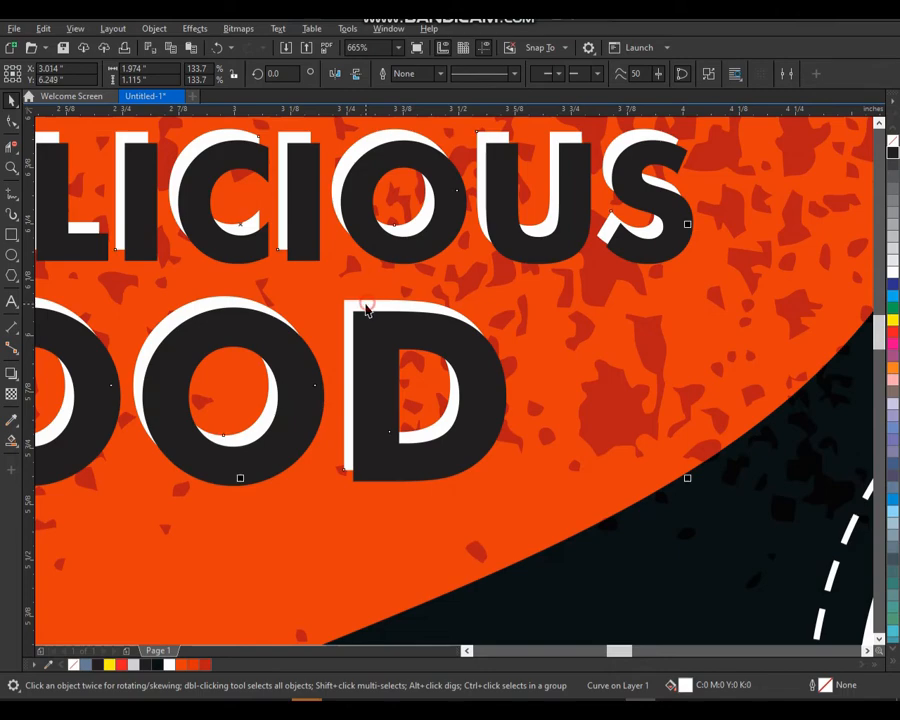
key("shift+Page_Up")
scroll(378, 380, "down", 5)
left_click(236, 320)
key("F2")
left_click_drag(249, 290, 858, 630)
left_click(656, 575)
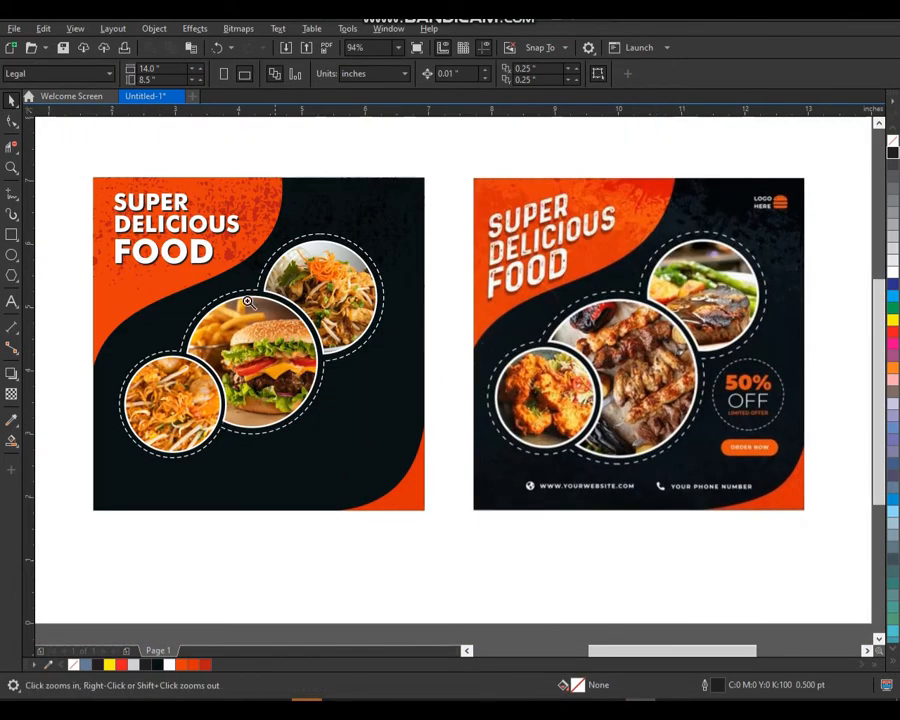
Draw a circle about 1.16 inches across in the dark area to the lower right of the burger photo.
left_click_drag(288, 394, 481, 468)
key("F7")
key("space")
left_click_drag(400, 394, 390, 377)
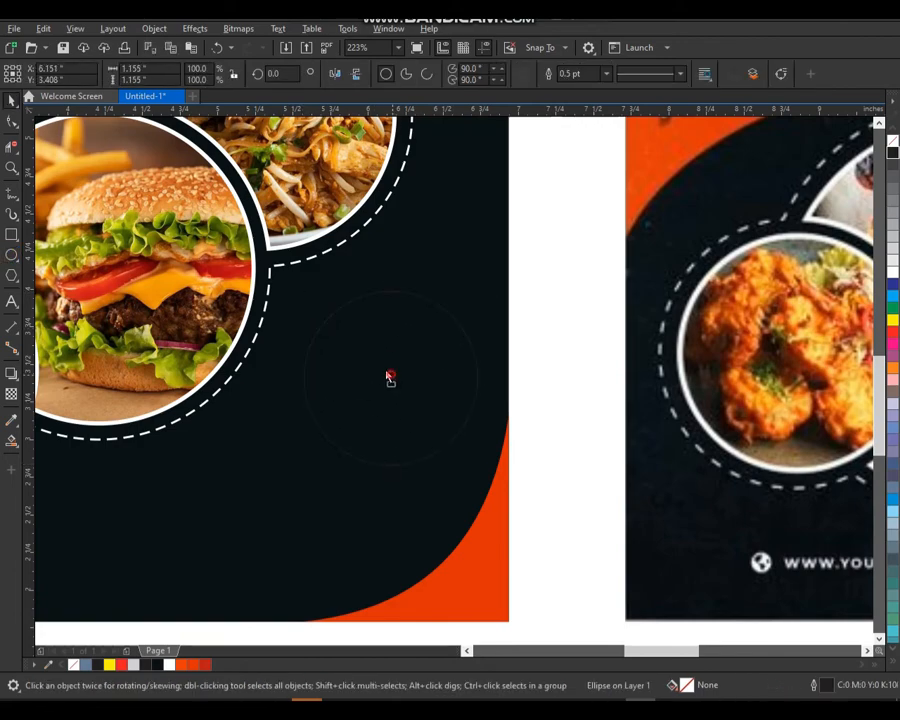
Reposition the new circle slightly up and left, and give it a white outline with a dotted line style.
scroll(489, 365, "down", 3)
key("z")
left_click_drag(354, 257, 717, 476)
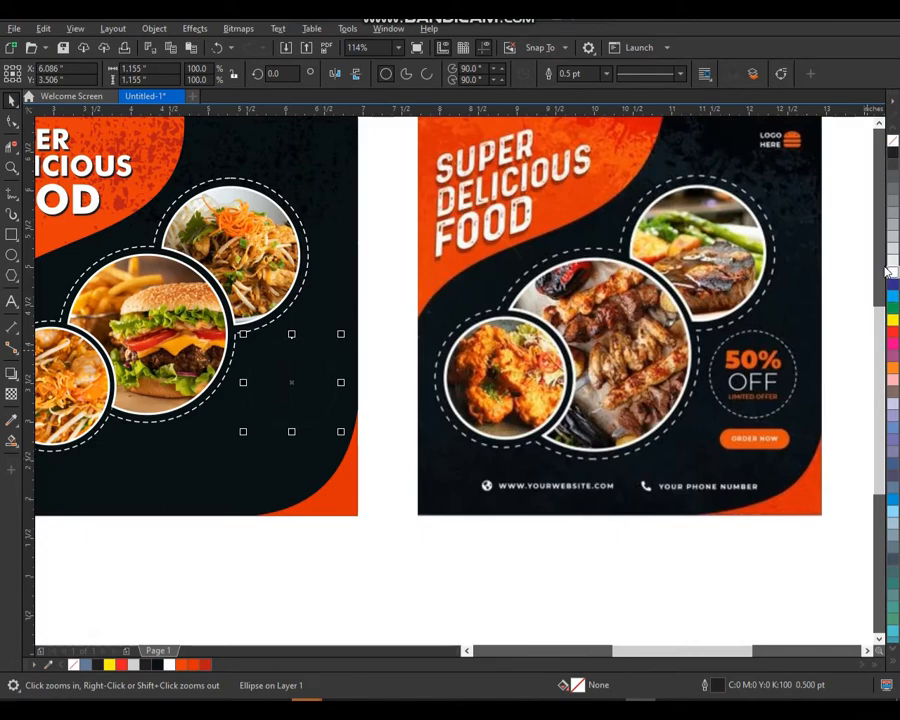
left_click_drag(386, 306, 218, 462)
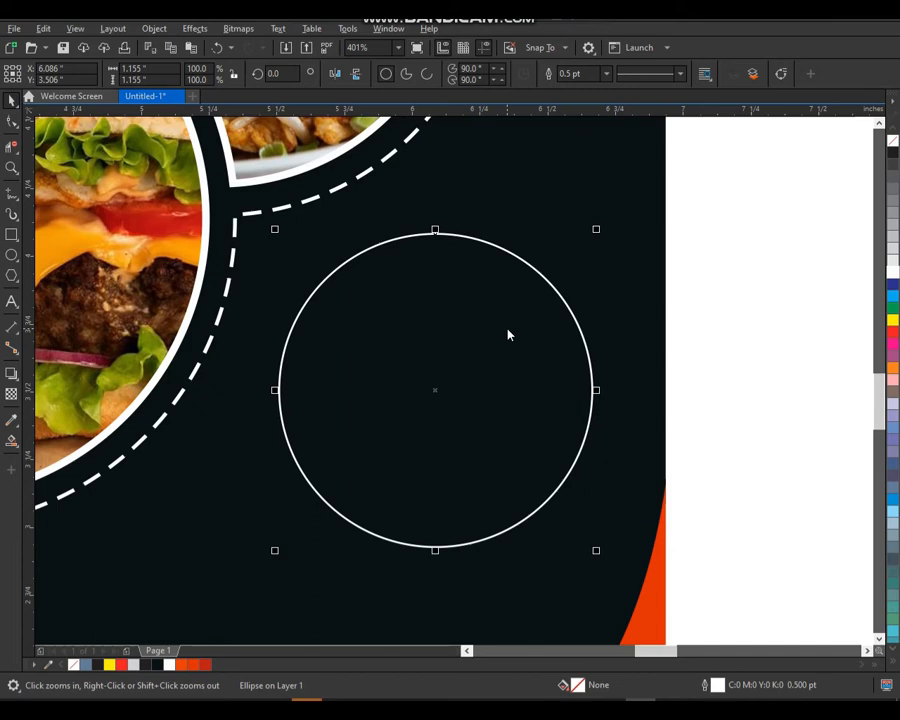
key("F12")
left_click(437, 327)
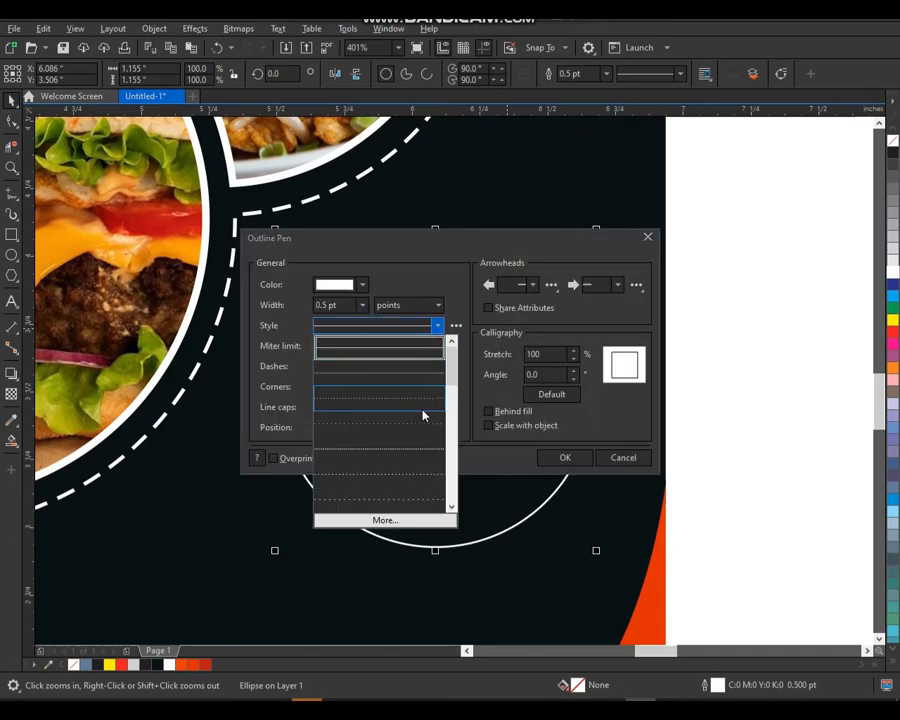
left_click(420, 401)
left_click(560, 457)
Add artistic text with the three lines "50%", "off" and "limited offer" in the blank area below the reference image.
scroll(488, 389, "down", 2)
key("F2")
left_click_drag(382, 251, 899, 576)
right_click(431, 343)
left_click_drag(667, 243, 210, 522)
key("F8")
left_click(372, 542)
type("50")
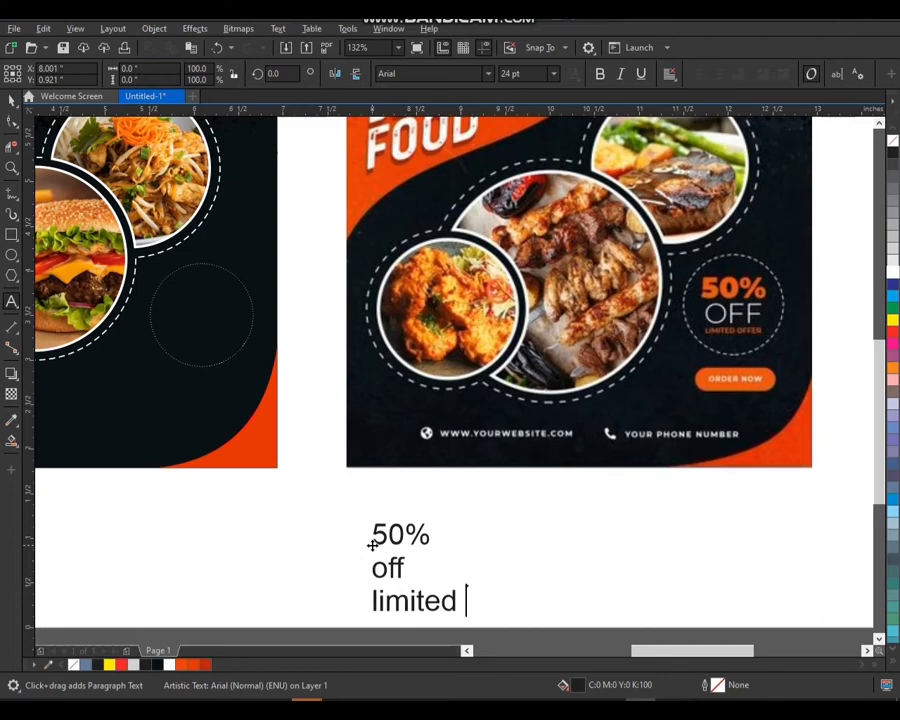
key("ctrl+space")
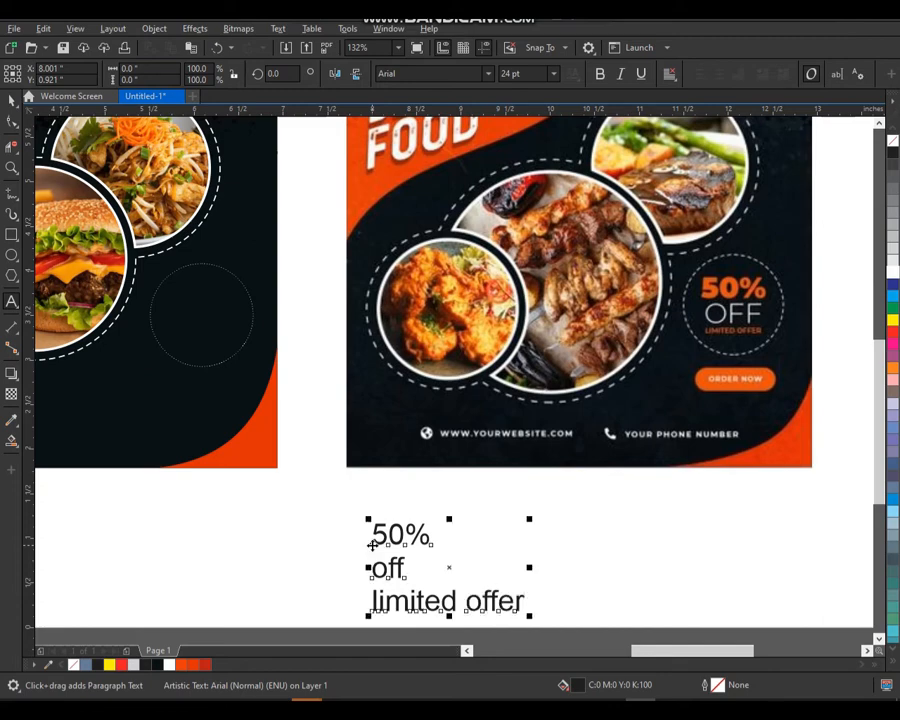
Change the three-line offer text to uppercase and break it apart into separate line objects.
scroll(347, 506, "down", 2)
key("z")
left_click_drag(294, 366, 581, 540)
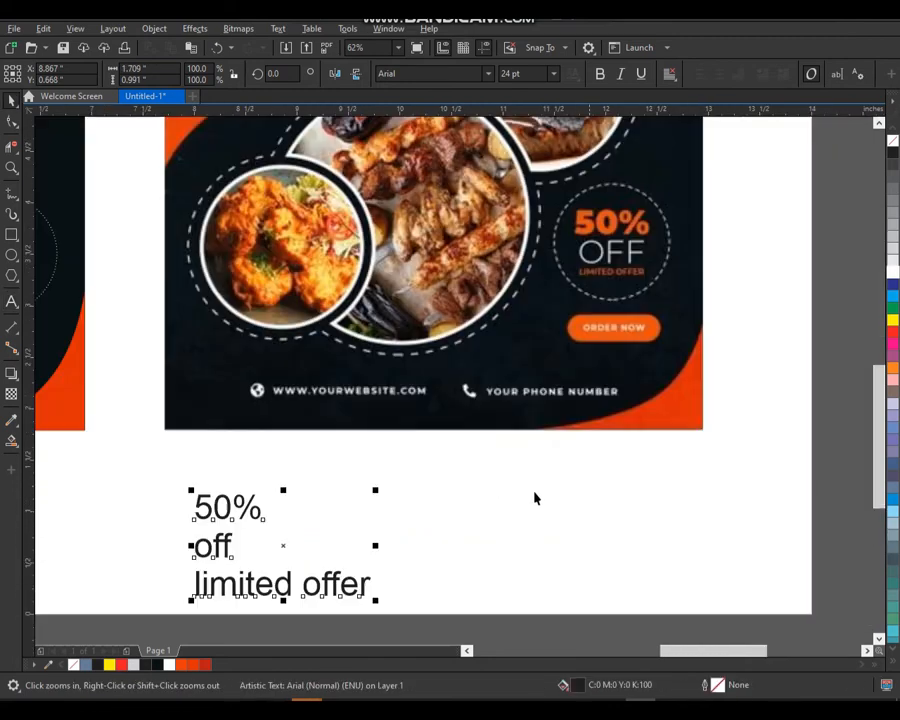
left_click(285, 29)
left_click(333, 326)
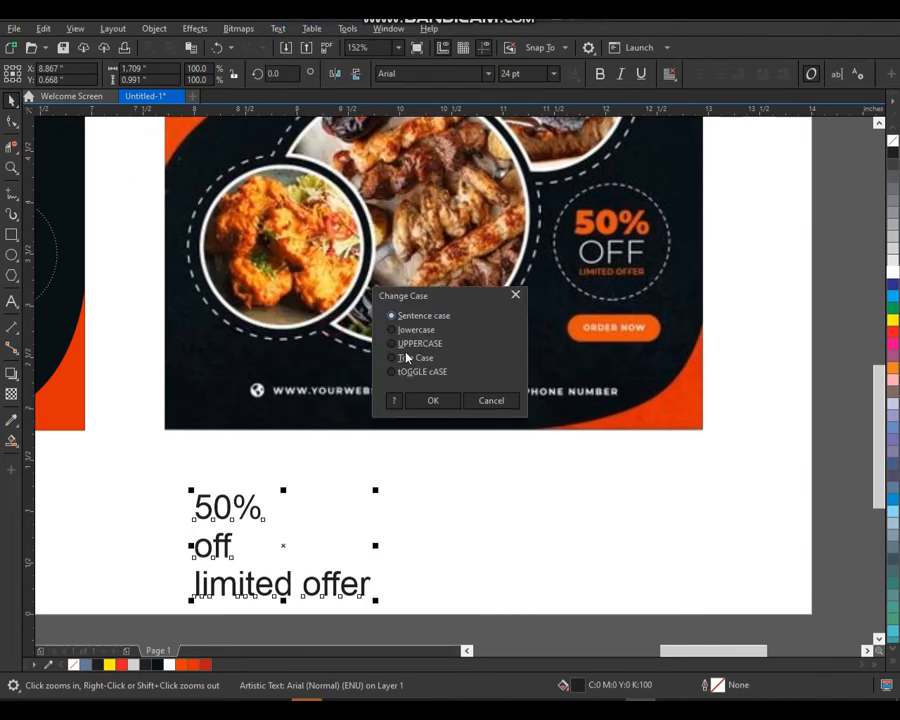
left_click(427, 401)
scroll(373, 427, "down", 1)
key("F2")
left_click_drag(133, 281, 337, 521)
key("ctrl+k")
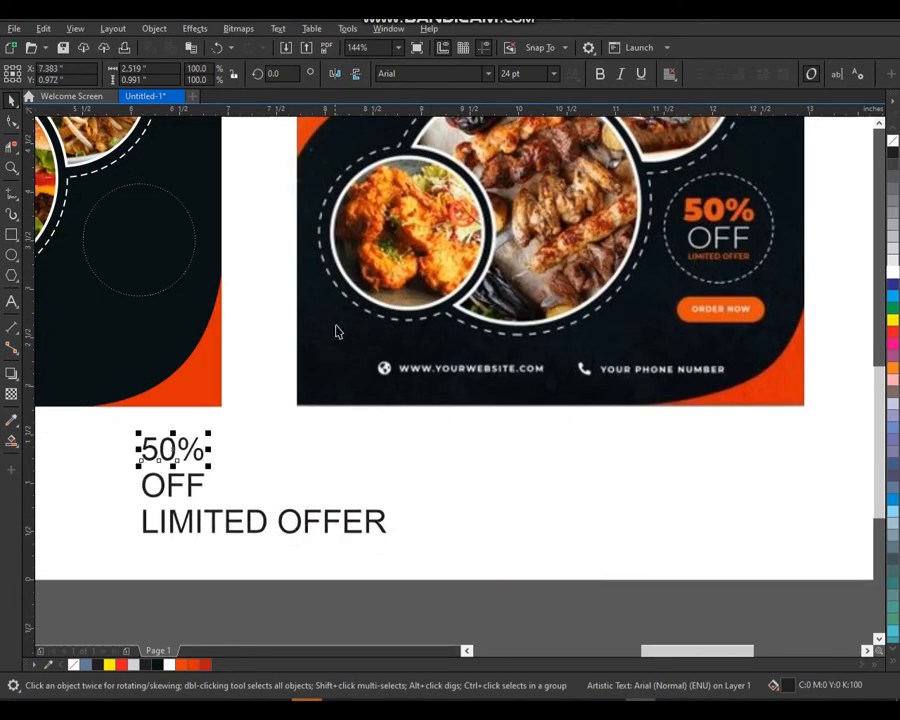
Make the "50%" text bold, place it in the dotted circle's upper half at about 0.79 by 0.31 inches, and fill it orange.
left_click(600, 75)
left_click_drag(172, 450, 158, 237)
key("z")
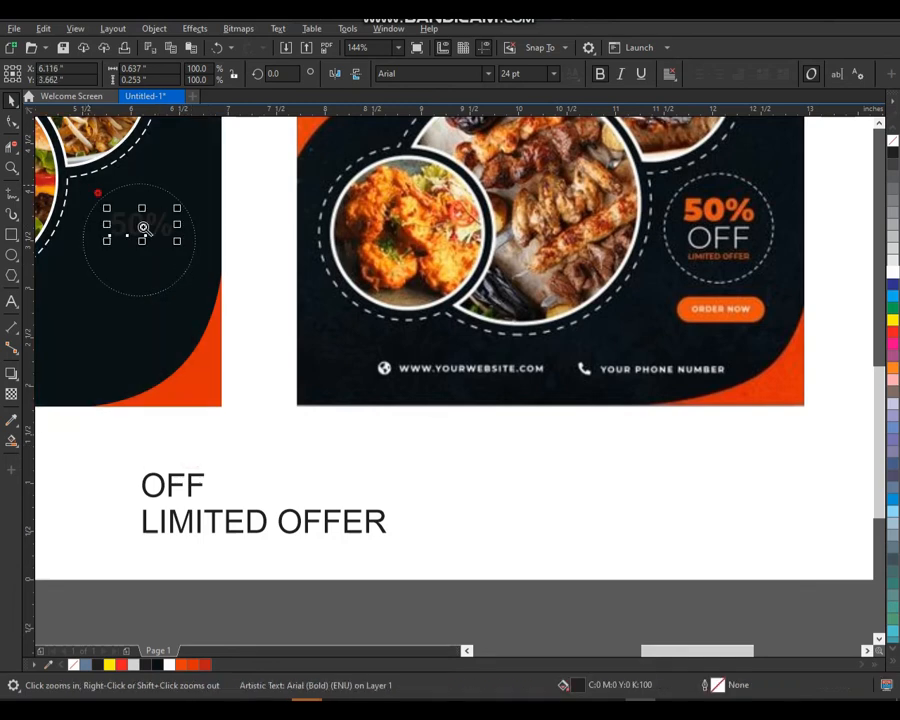
left_click_drag(96, 193, 265, 305)
mouse_move(470, 346)
left_mouse_down()
mouse_move(500, 376)
mouse_move(491, 348)
mouse_move(470, 336)
left_mouse_up()
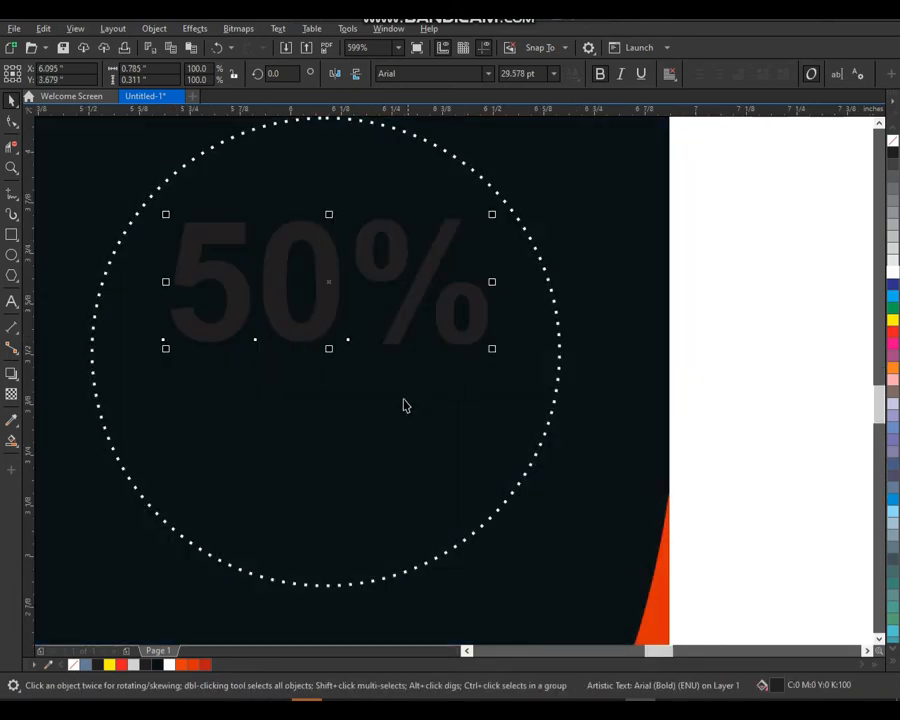
left_click(181, 668)
Move the "OFF" text below "50%" in the dotted circle, fill it white and centre it horizontally with "50%".
scroll(315, 423, "down", 7)
left_click_drag(262, 384, 620, 596)
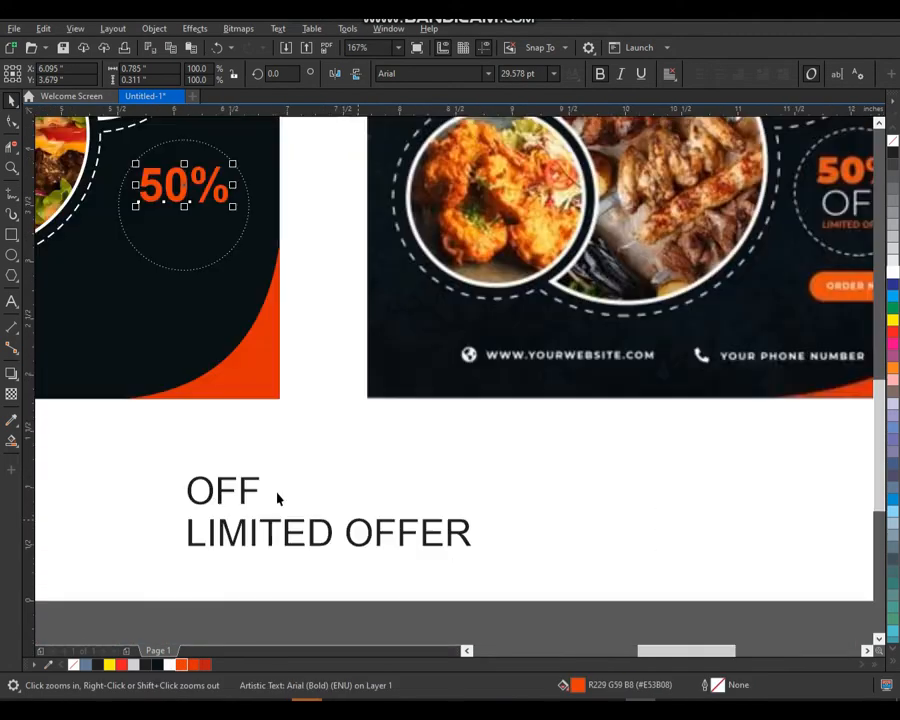
left_click_drag(238, 497, 186, 214)
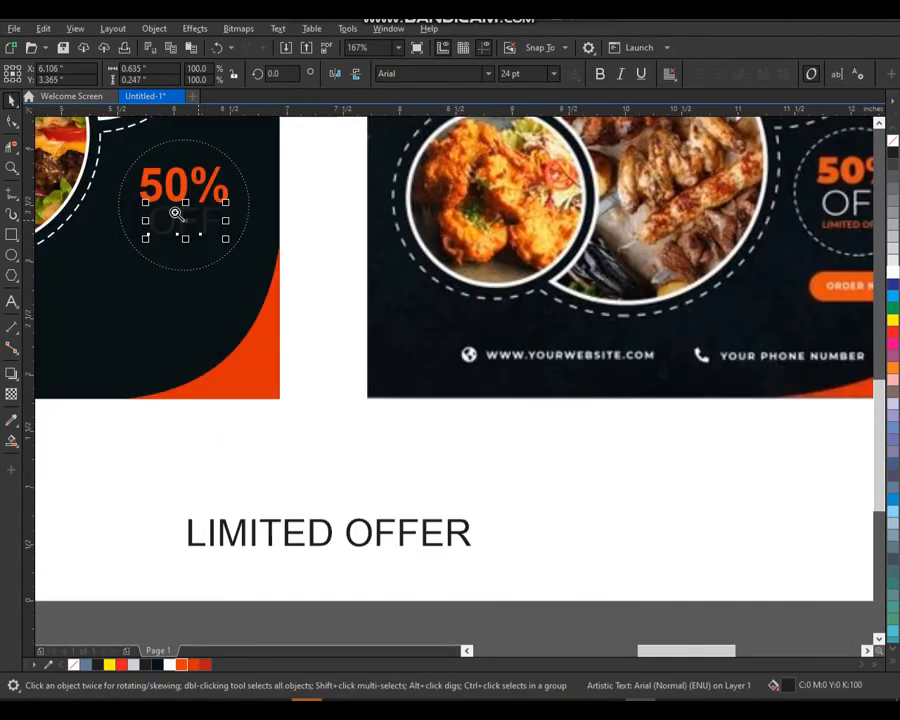
left_click_drag(284, 291, 124, 181)
left_click(891, 271)
left_click_drag(472, 303, 473, 311)
left_click(536, 183, "shift")
key("c")
Place "LIMITED OFFER" below "OFF", shrink it to about 0.68 by 0.07 inches and centre it horizontally with the text above.
scroll(487, 378, "down", 5)
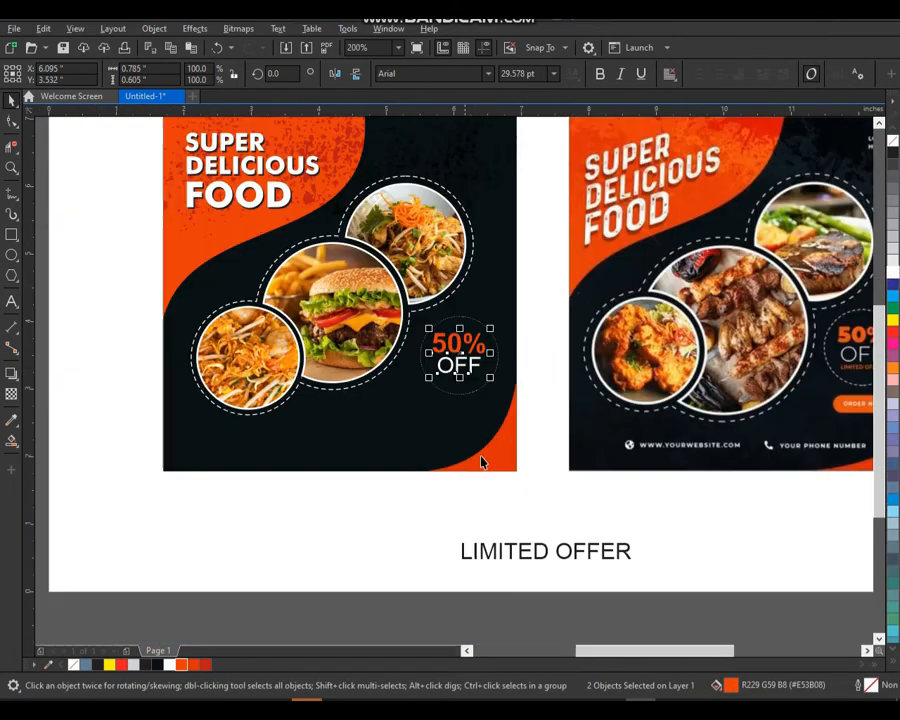
left_click_drag(544, 552, 483, 386)
key("F2")
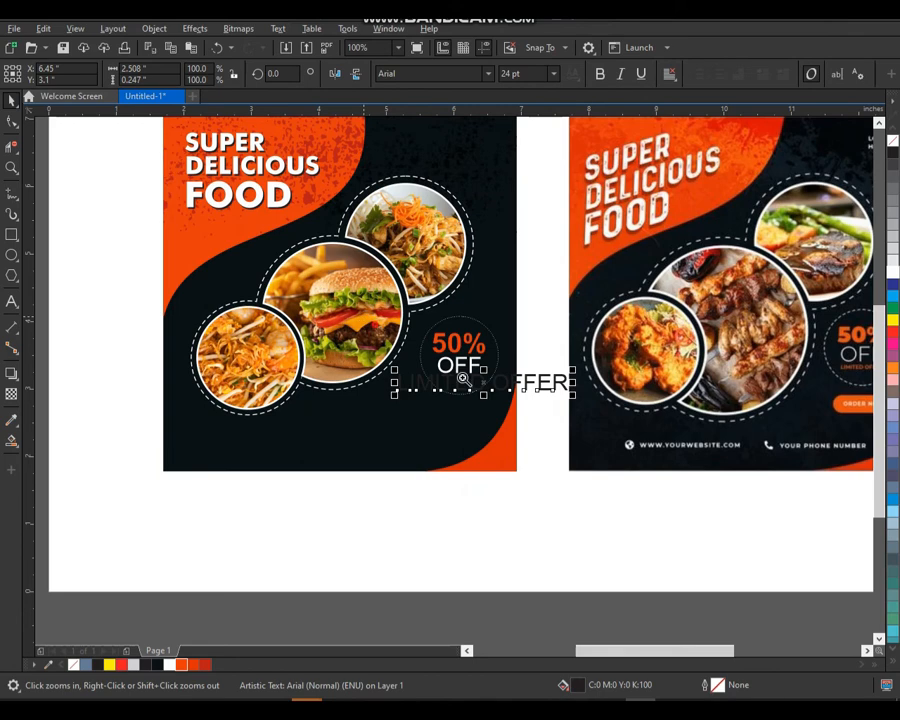
left_click_drag(369, 318, 572, 446)
left_click_drag(155, 425, 560, 429)
left_click_drag(568, 381, 473, 374)
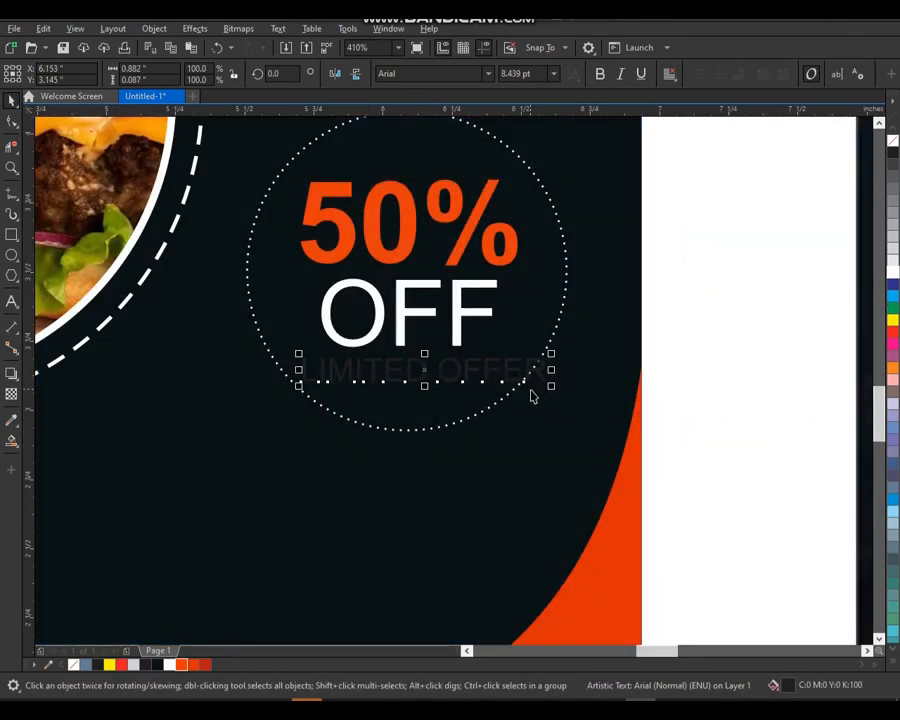
left_click_drag(551, 388, 499, 391)
left_click(471, 318, "shift")
key("c")
Fill the "LIMITED OFFER" text with the same orange as "50%".
left_click(597, 378)
left_click(484, 365)
key("F2")
left_click_drag(539, 322, 327, 409)
left_click(490, 383)
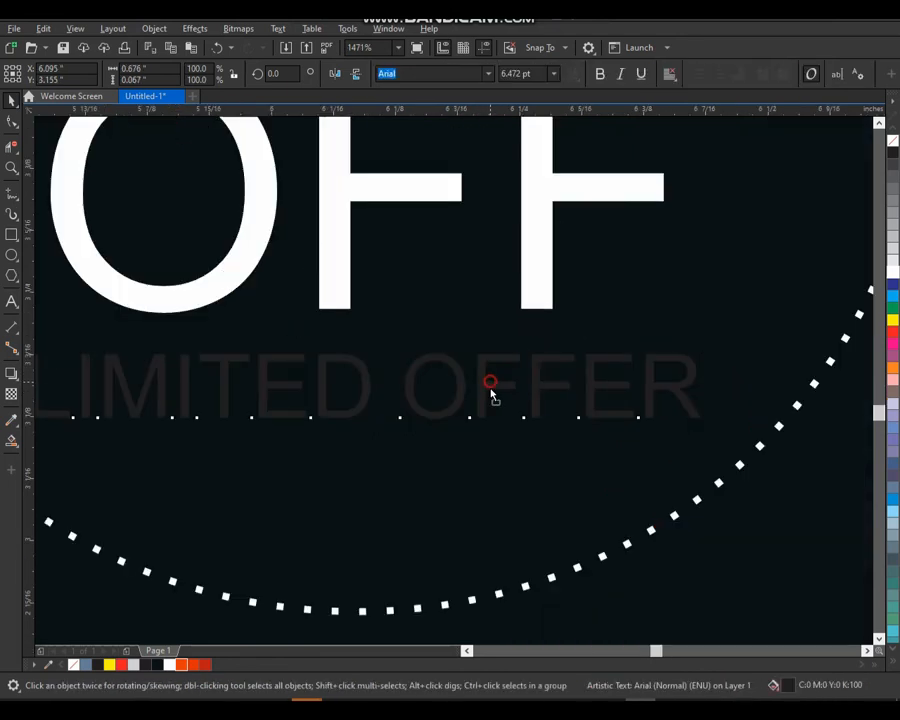
left_click(183, 667)
Examine the order button below the discount badge in the reference image.
scroll(468, 396, "down", 8)
key("z")
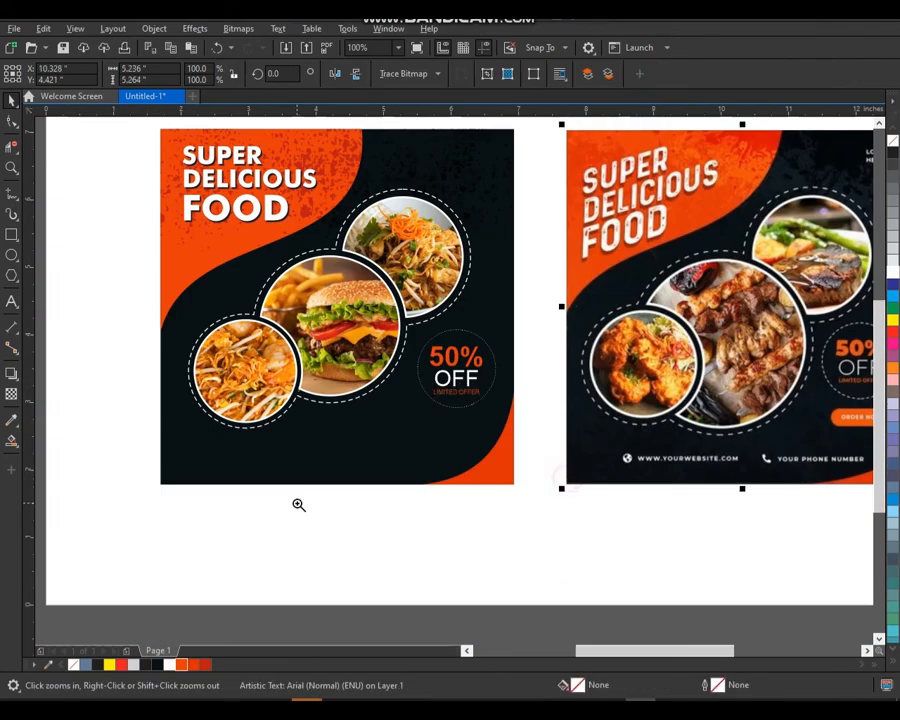
right_click(298, 505)
left_click_drag(201, 289, 679, 553)
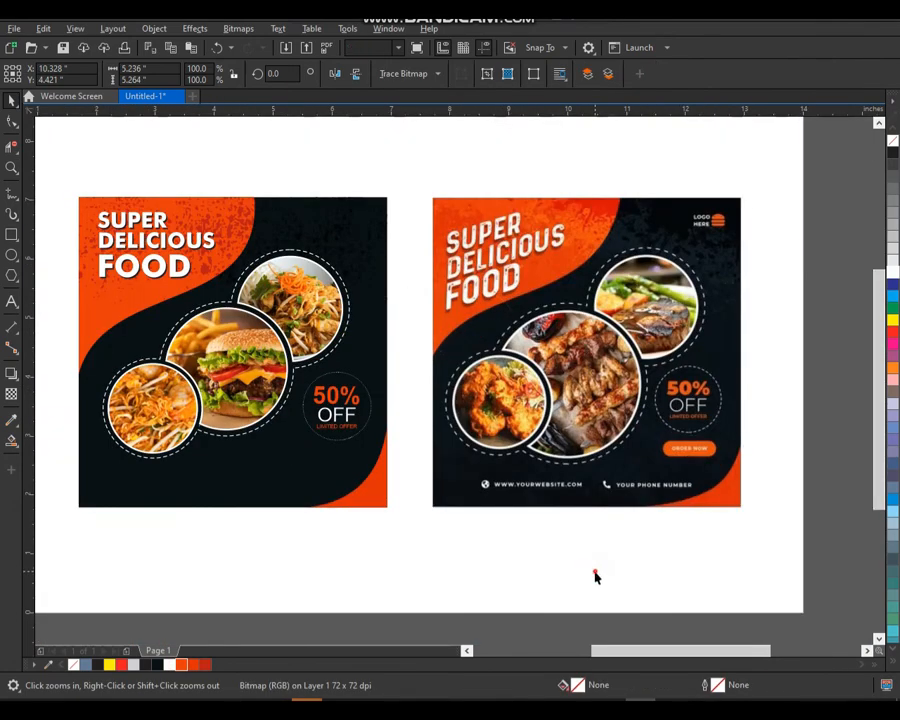
left_click(595, 572)
key("F2")
left_click_drag(572, 402, 705, 508)
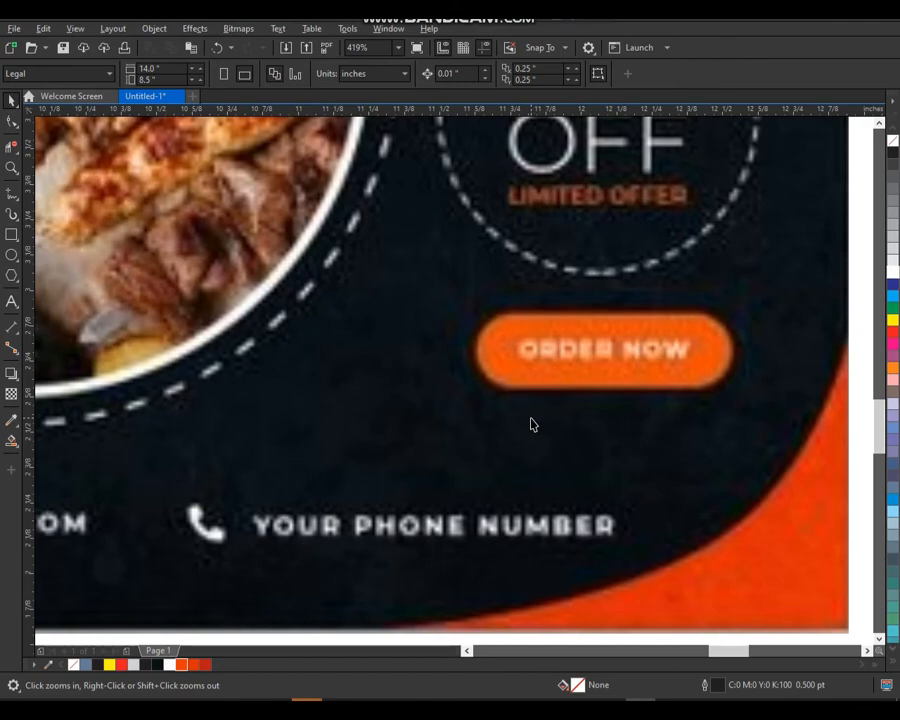
Draw a fully rounded rectangle about 1.12 by 0.32 inches below the badge circle and fill it dark red.
scroll(505, 428, "down", 5)
scroll(268, 418, "up", 5)
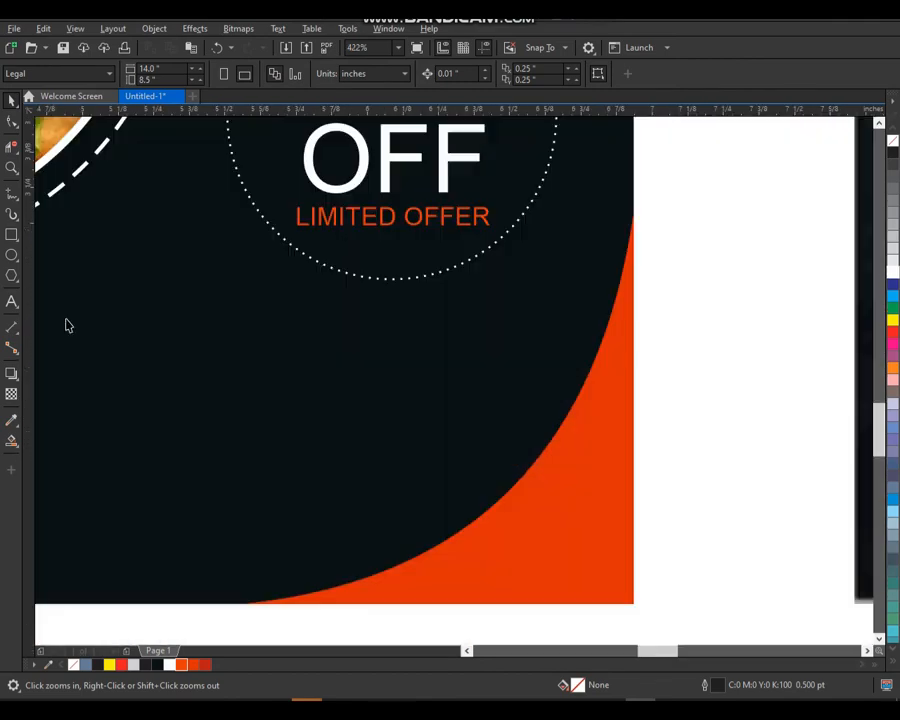
left_click(12, 235)
left_click_drag(196, 307, 416, 418)
key("F10")
key("space")
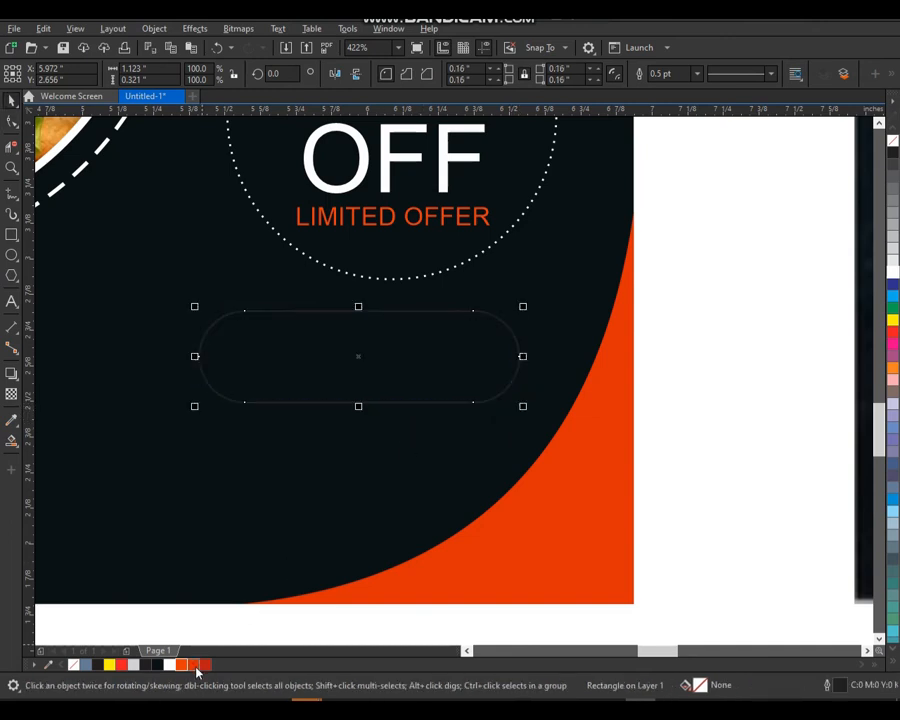
left_click(205, 665)
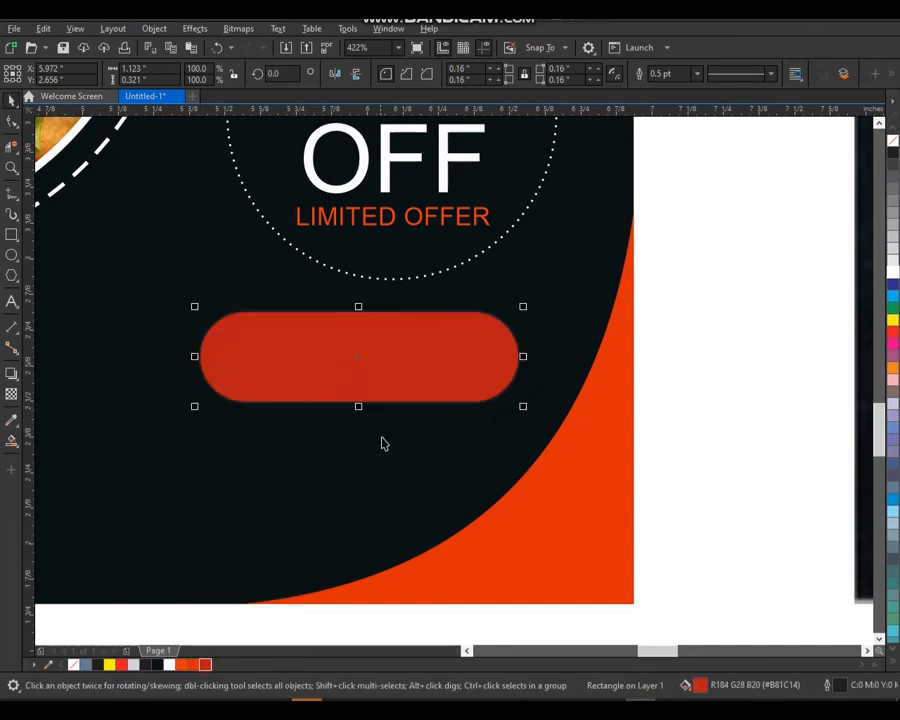
Give the rounded button a vertical gradient from dark red at its base to orange on top, and centre it under the badge circle.
left_click(19, 449)
left_click(30, 438)
left_click_drag(355, 393, 355, 327)
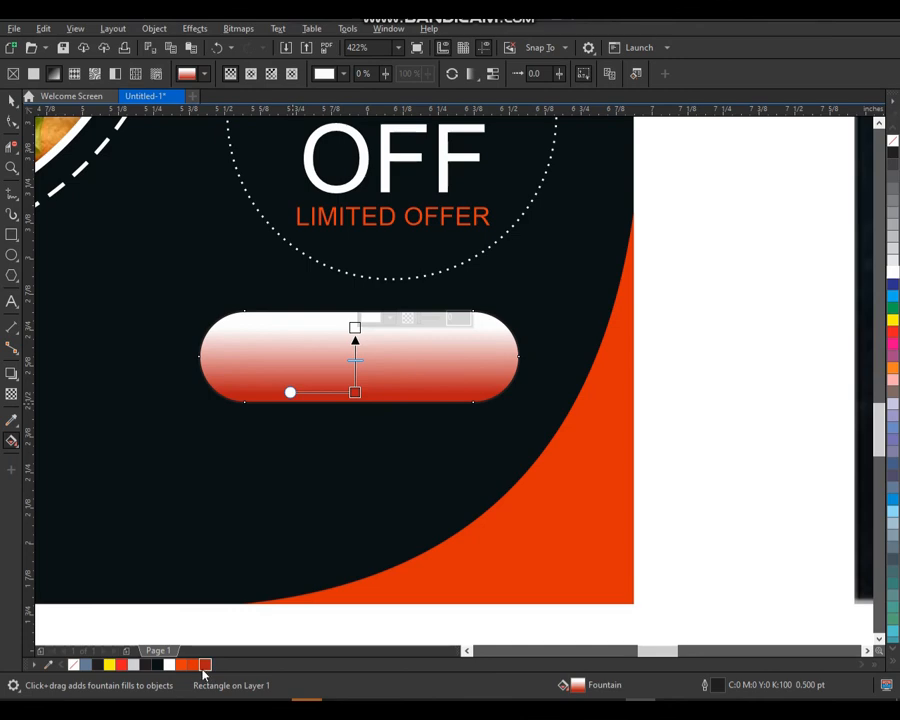
left_click_drag(186, 665, 322, 393)
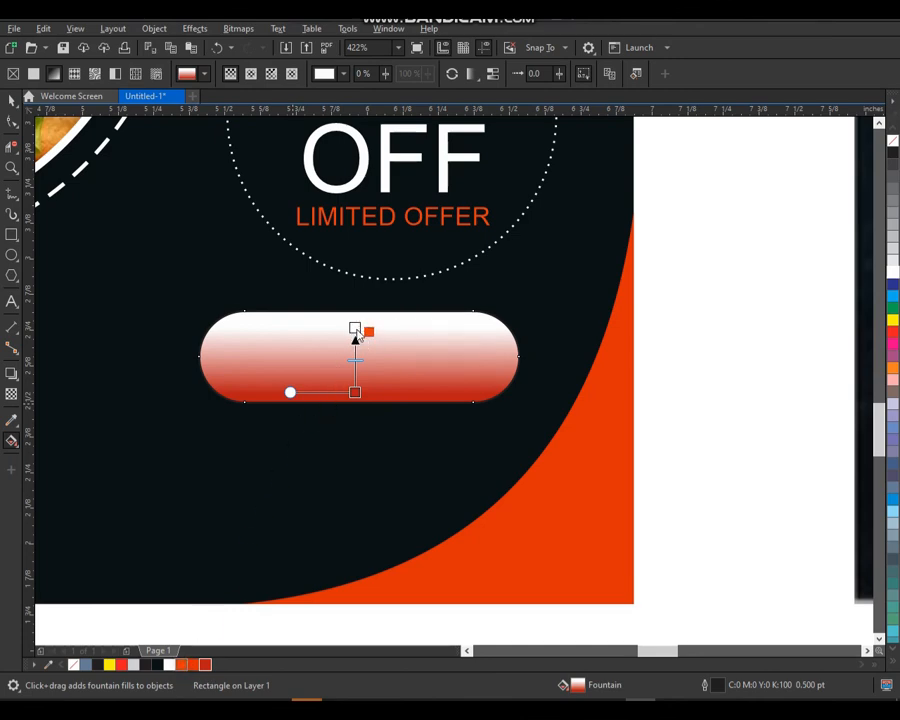
left_click_drag(356, 330, 355, 328)
left_click(452, 261, "shift")
key("c")
key("space")
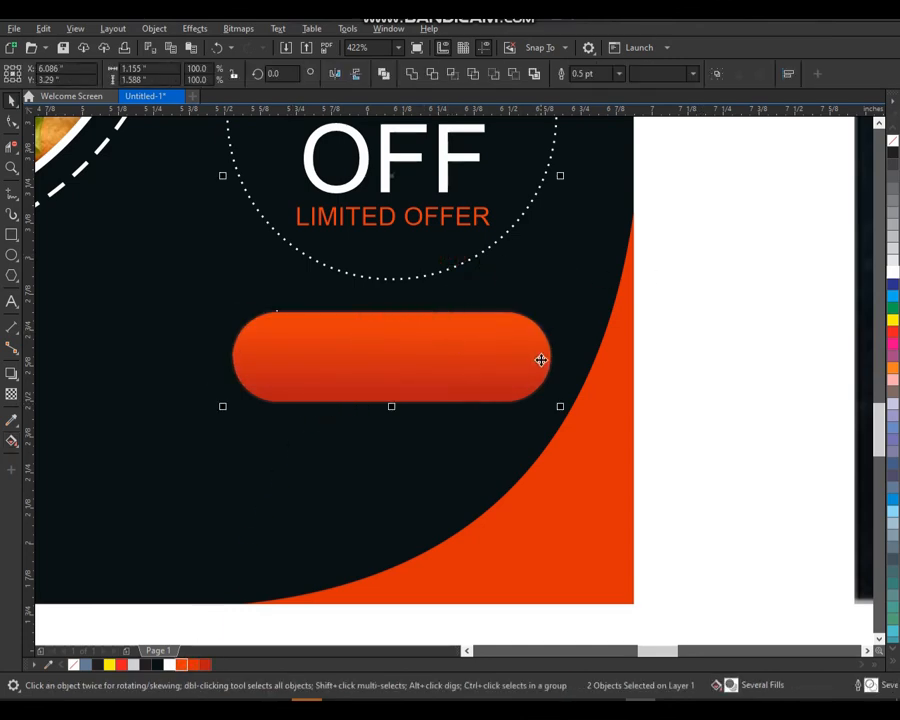
Copy the "50%" text to the blank area below the flyer and change its wording to "Order Now".
scroll(541, 360, "down", 5)
left_click(555, 465)
left_click_drag(521, 286, 545, 487)
right_click(545, 487)
key("F2")
left_click_drag(395, 312, 896, 532)
key("F8")
key("ctrl+a")
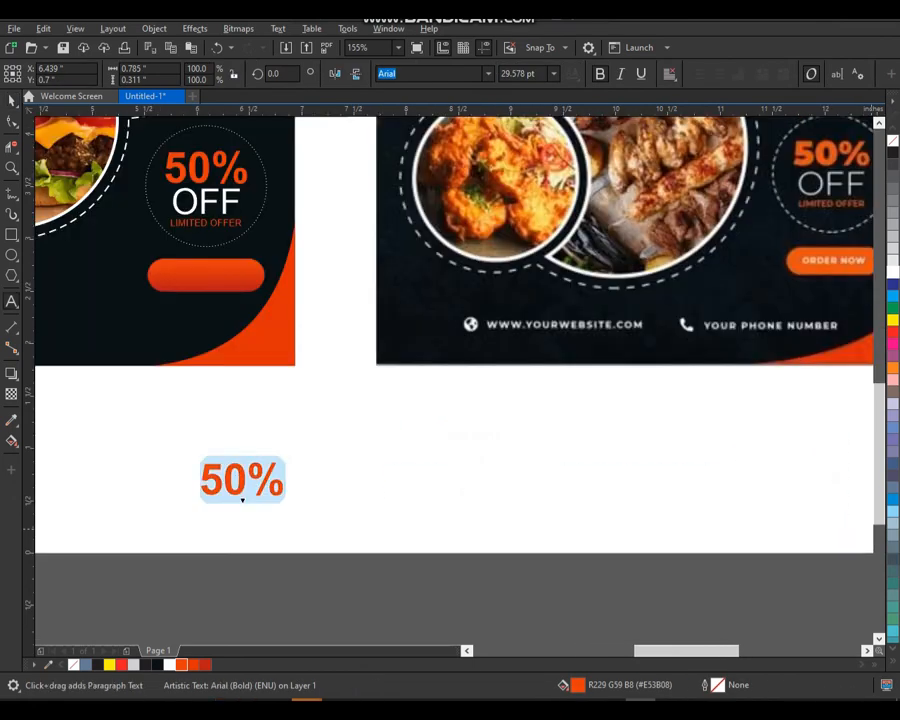
type("Order Now")
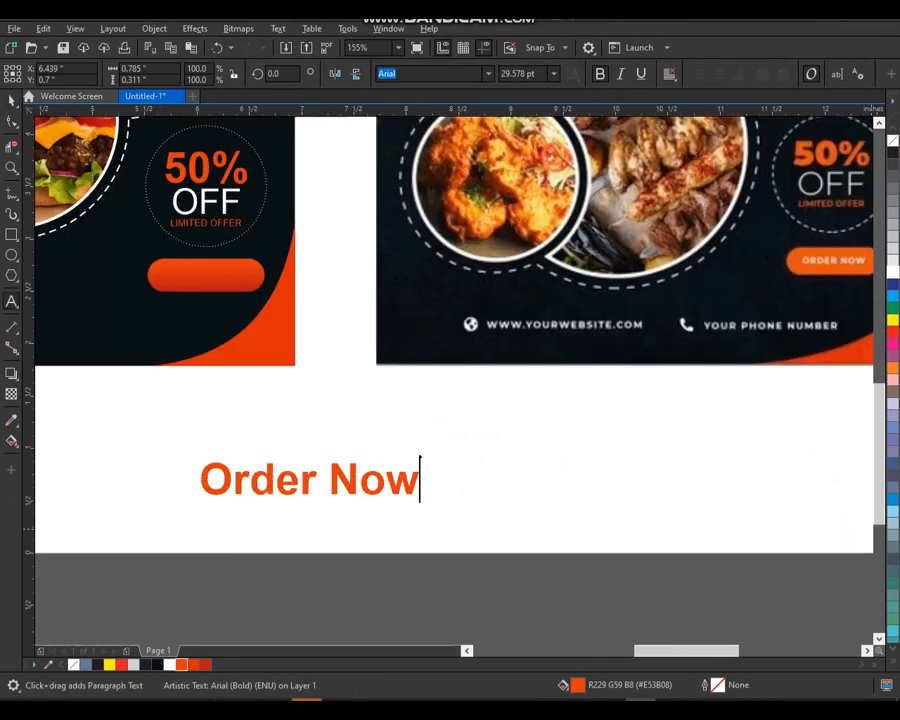
key("ctrl+space")
Shrink the "Order Now" text to about 1.17 by 0.17 inches, fill it white and centre it on the rounded button.
left_click_drag(426, 499, 330, 486)
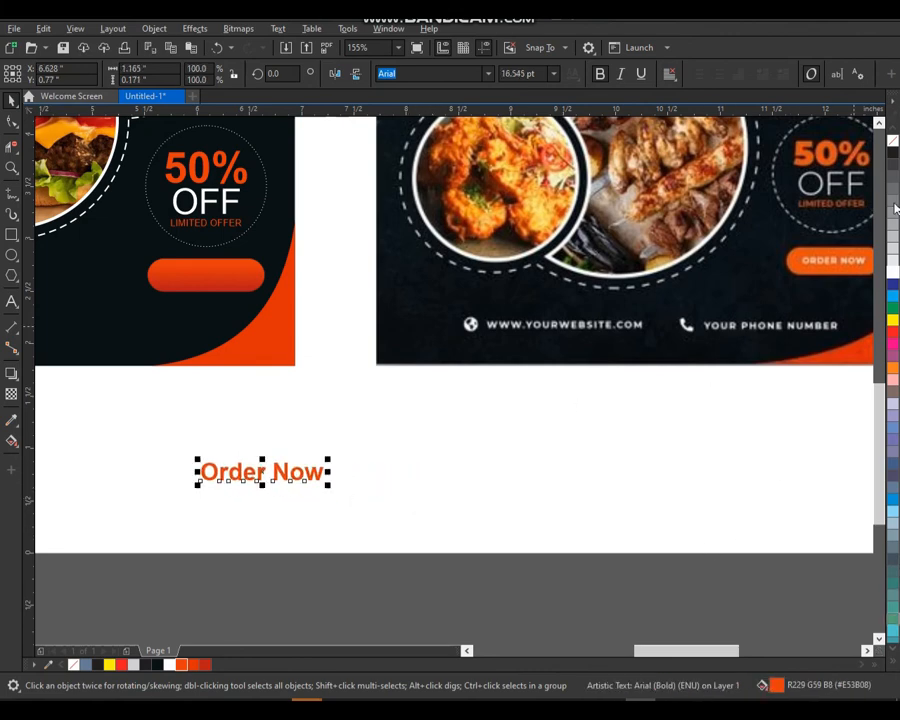
left_click(892, 270)
left_click(243, 288, "shift")
key("c")
key("e")
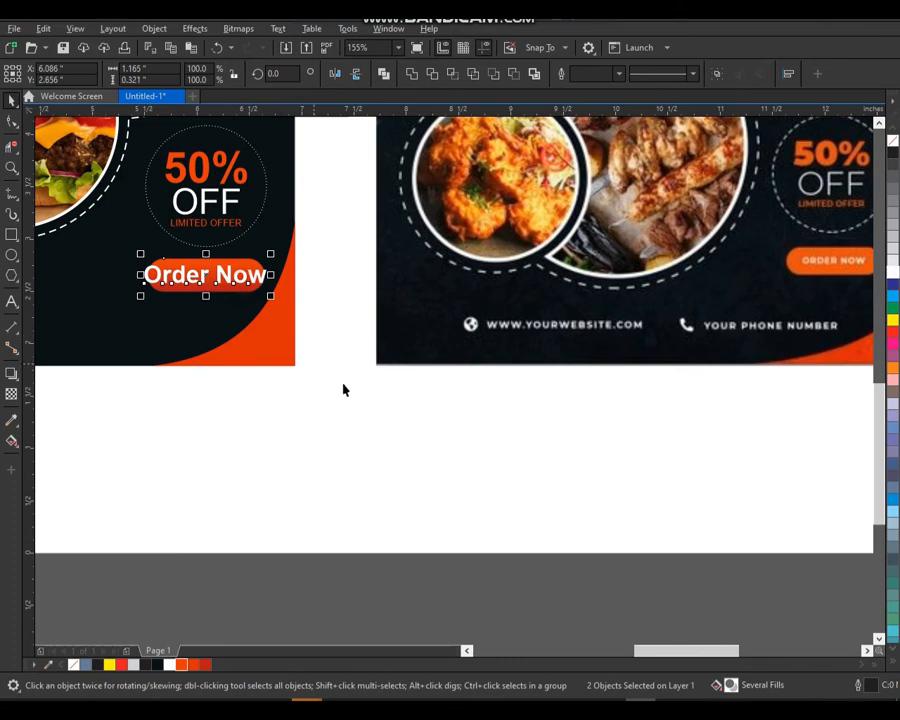
Scale down the "Order Now" text about its centre to fit inside the rounded button with side margins.
key("z")
left_click_drag(120, 236, 352, 344)
key("space")
left_click(544, 334)
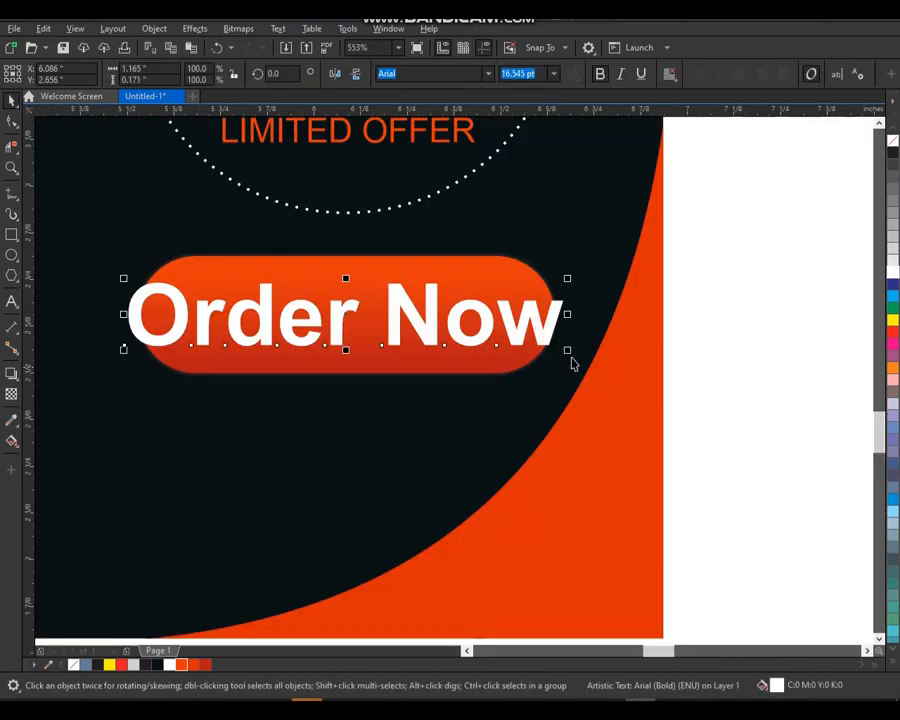
left_click_drag(566, 353, 515, 356)
left_click(540, 462)
scroll(458, 432, "down", 3)
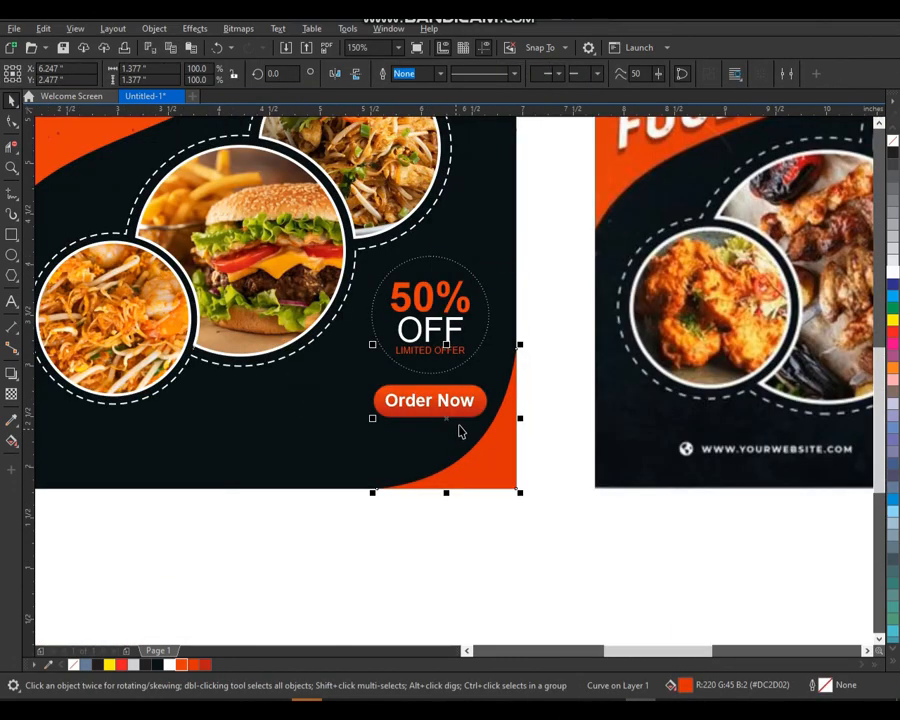
left_click(208, 183)
Group the flyer artwork with the reference image and centre the group on the page.
scroll(214, 187, "down", 1)
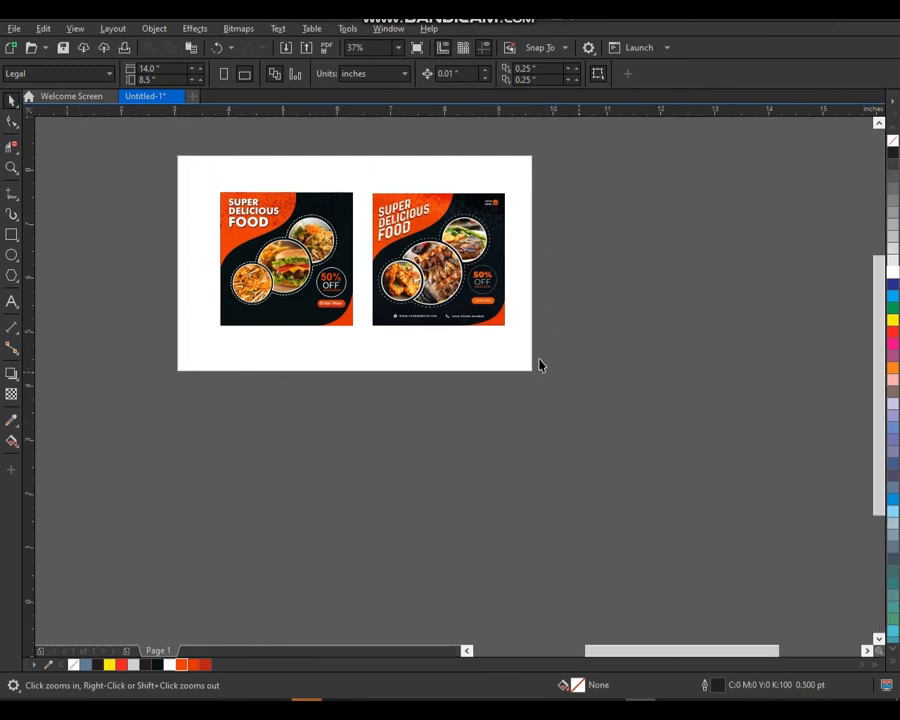
scroll(298, 142, "up", 1)
scroll(474, 356, "down", 1)
scroll(501, 346, "up", 1)
left_click_drag(74, 217, 740, 561)
key("ctrl+g")
key("p")
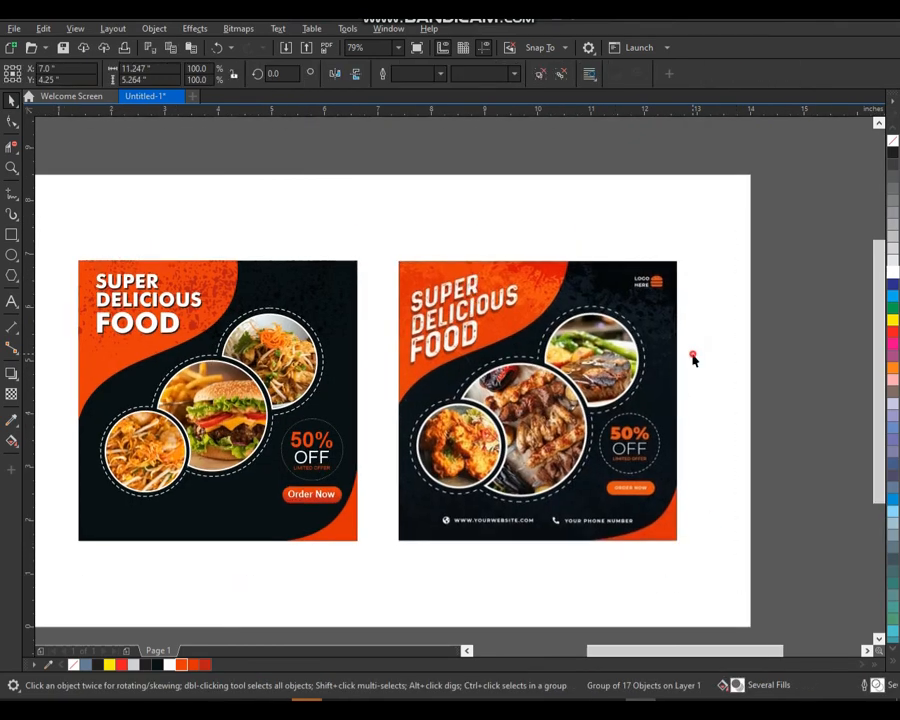
left_click(693, 360)
scroll(684, 318, "down", 1)
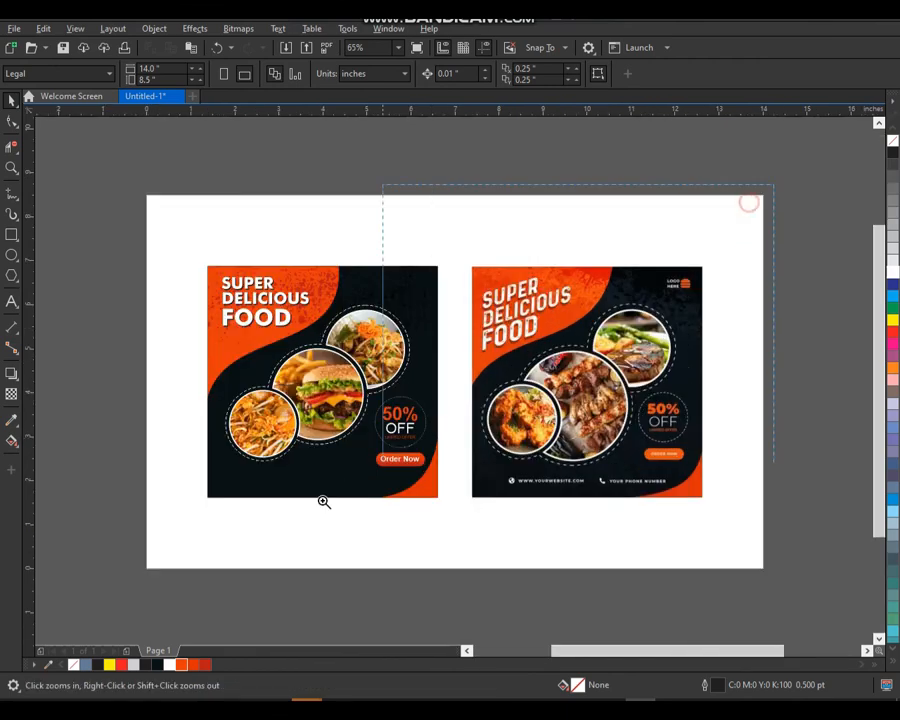